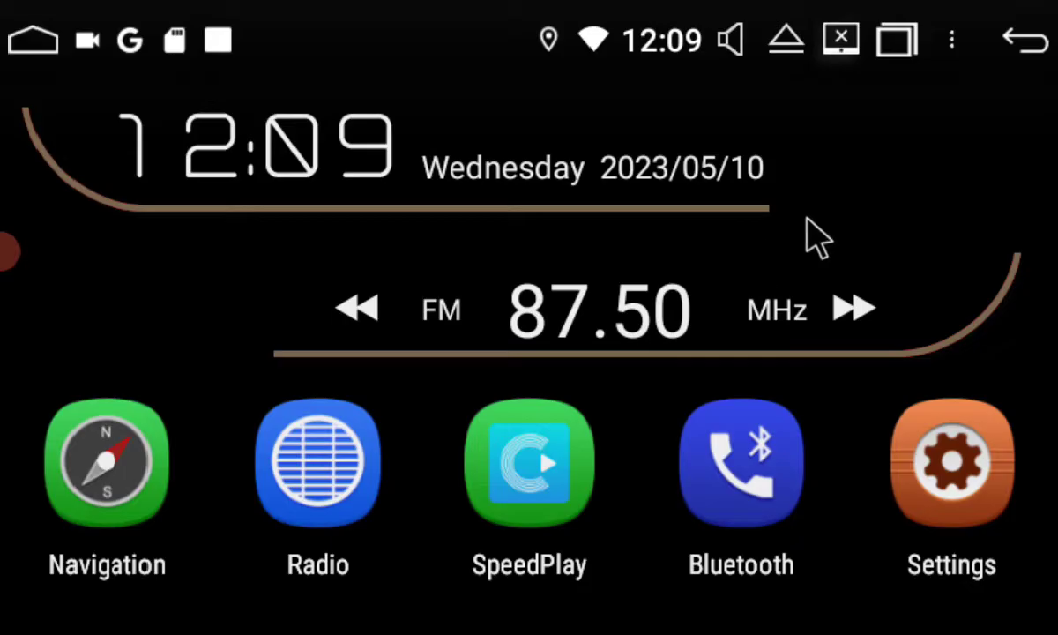
# Open Gmail from the home screens and open the "Speedplay Newest APK" email from Polaris Sales.
pyautogui.moveTo(769, 231); pyautogui.dragTo(654, 244)
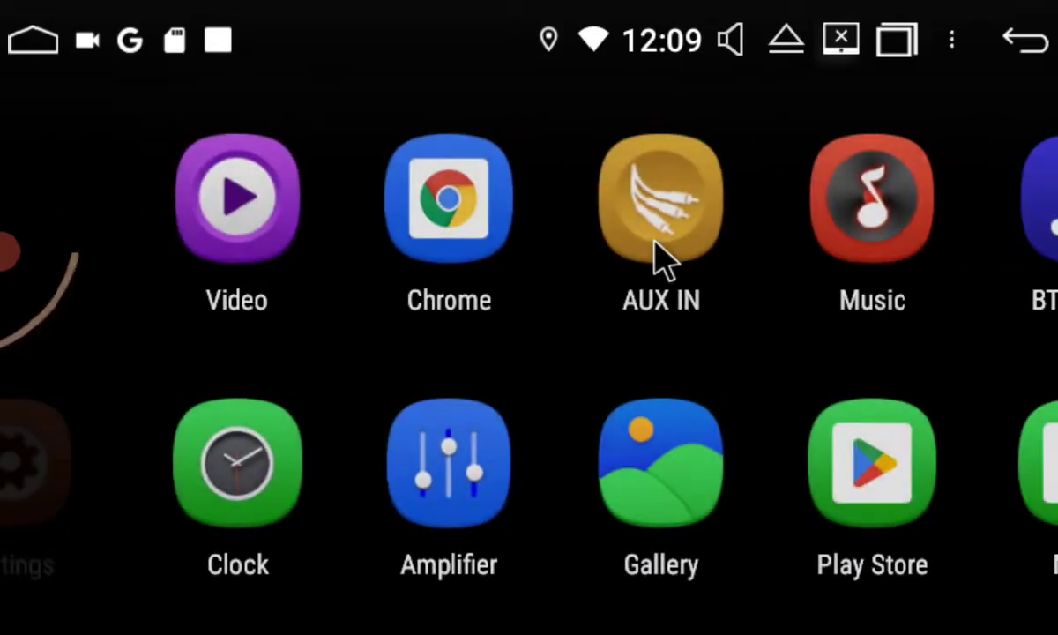
pyautogui.moveTo(855, 289); pyautogui.dragTo(855, 408)
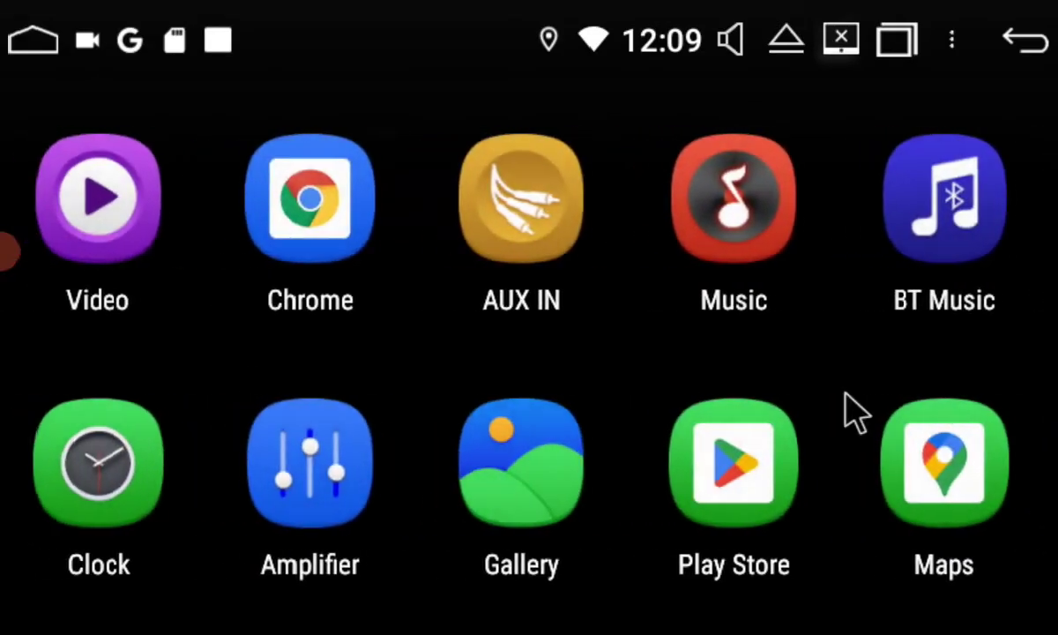
pyautogui.moveTo(361, 390); pyautogui.dragTo(52, 408)
pyautogui.moveTo(818, 354); pyautogui.dragTo(445, 383)
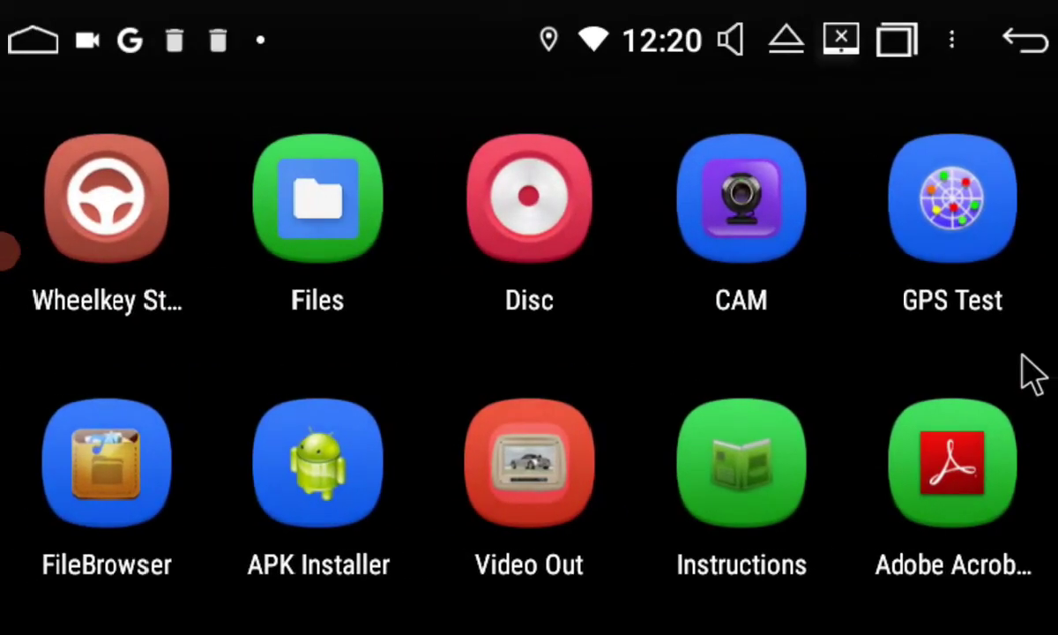
pyautogui.moveTo(1034, 374); pyautogui.dragTo(9, 379)
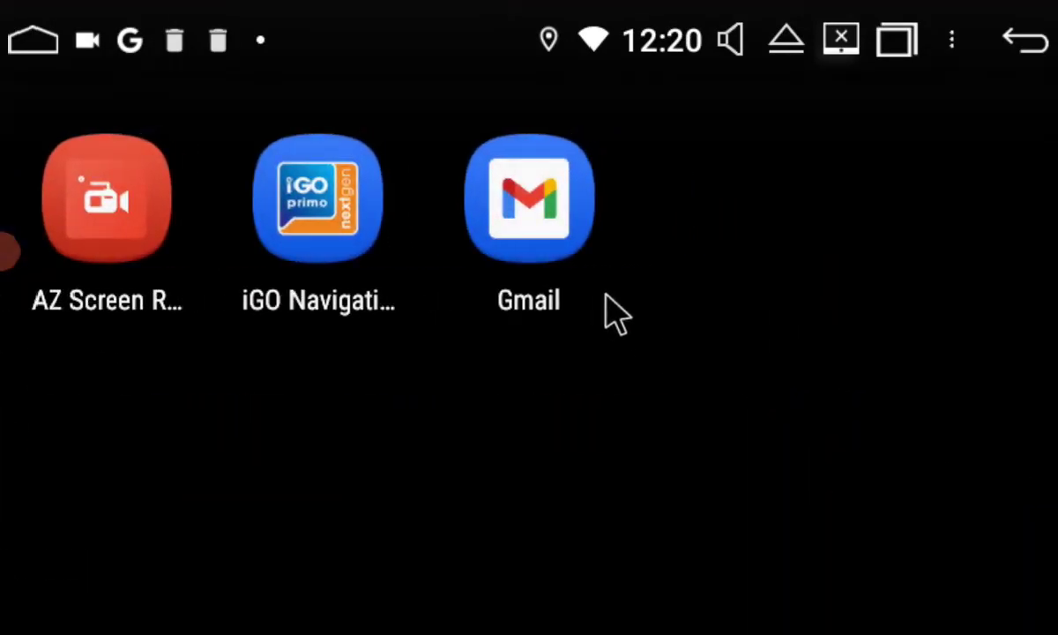
pyautogui.click(469, 249)
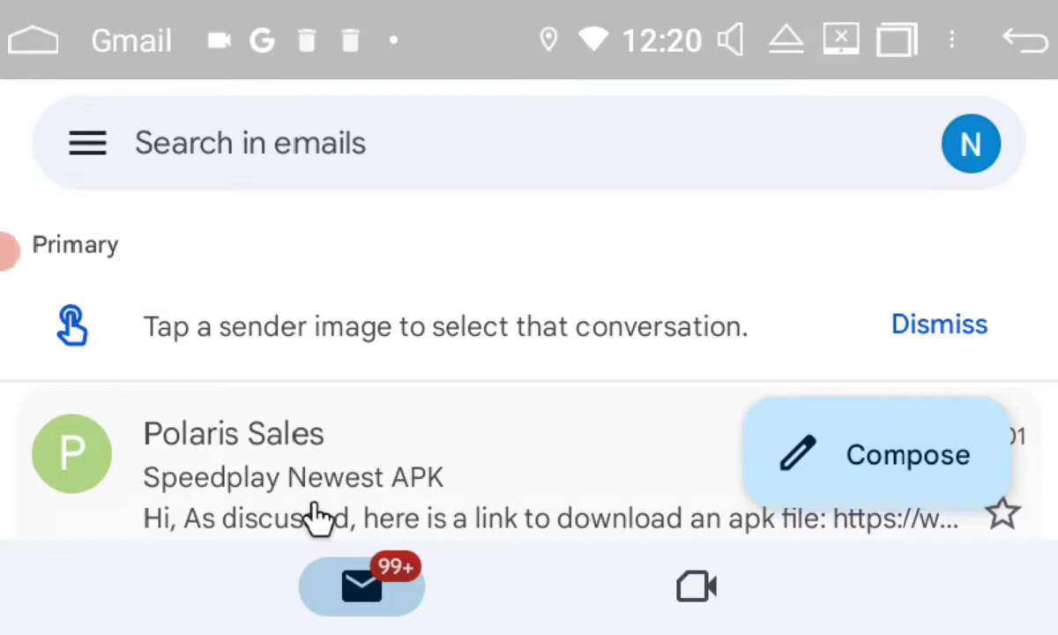
pyautogui.click(317, 518)
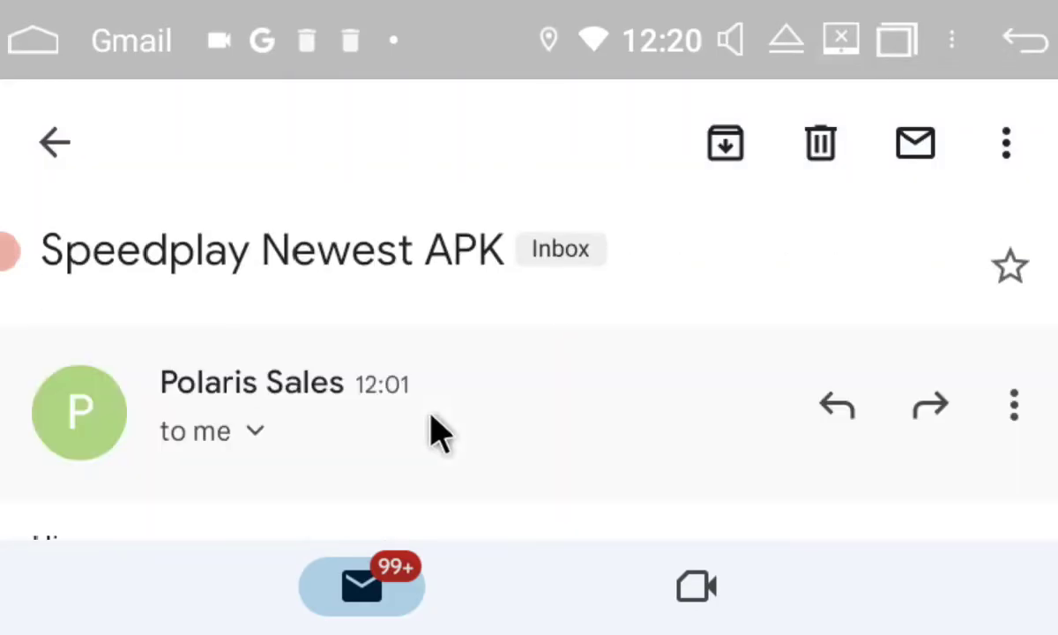
# Review the install instructions in the email and open its Dropbox link to the APK file.
pyautogui.scroll(-3, 398, 459)
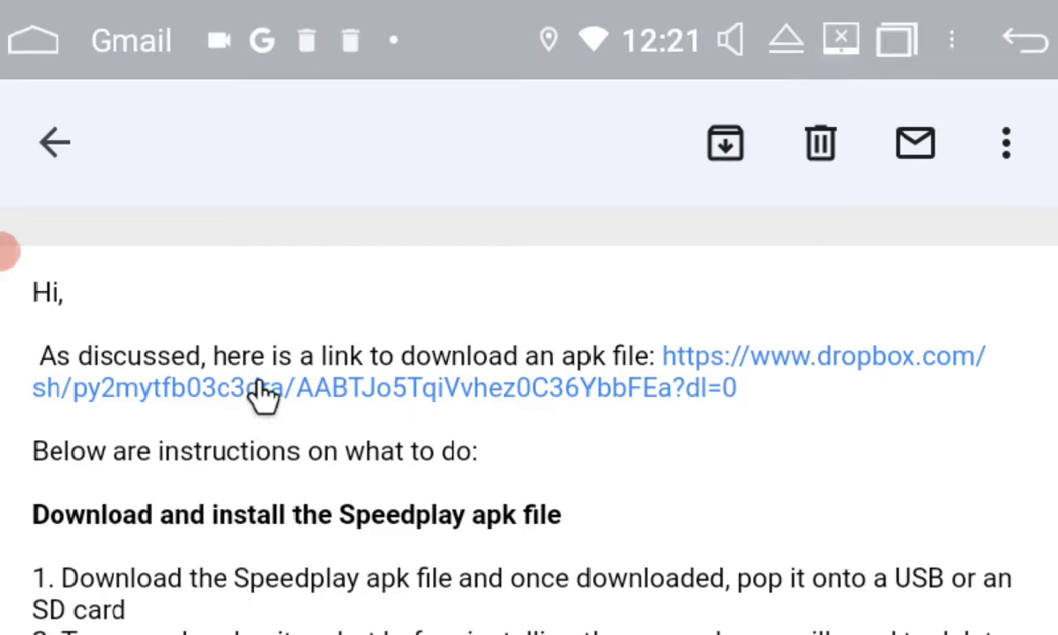
pyautogui.scroll(-2, 208, 461)
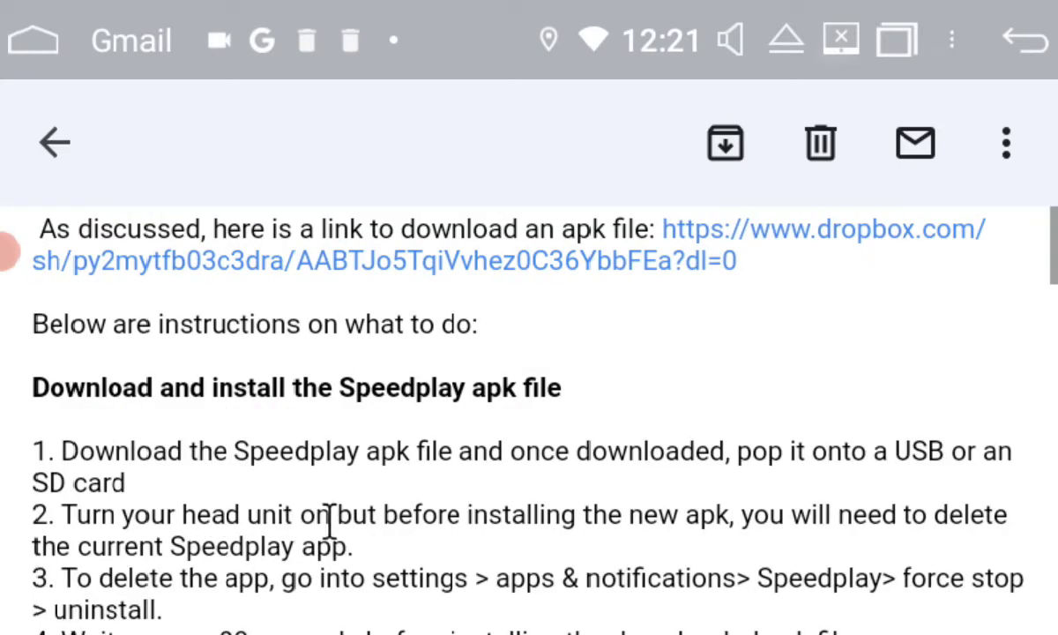
pyautogui.scroll(2, 237, 420)
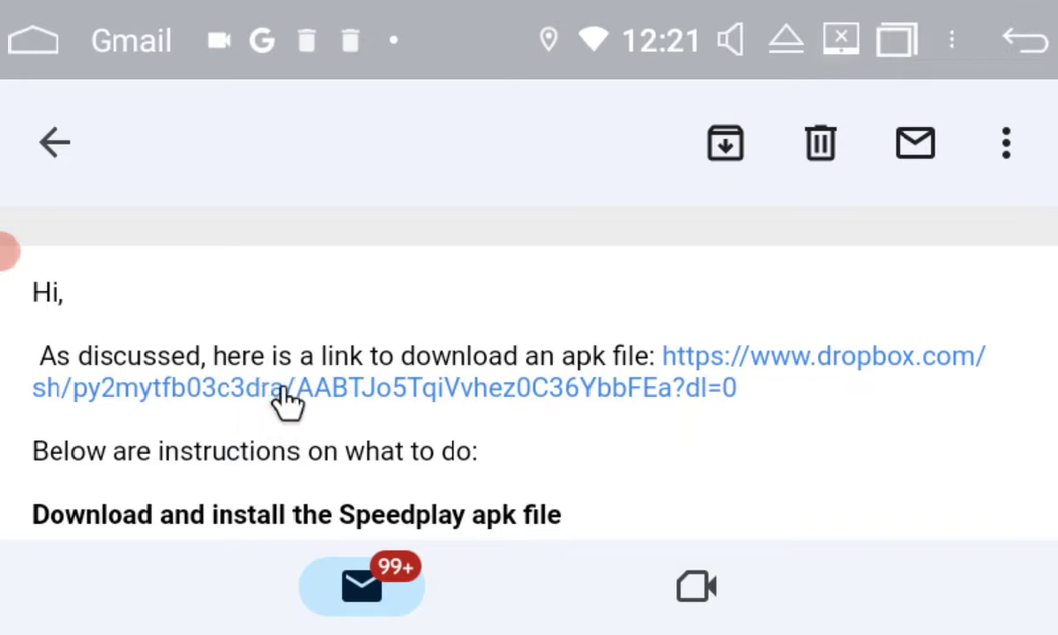
pyautogui.click(393, 407)
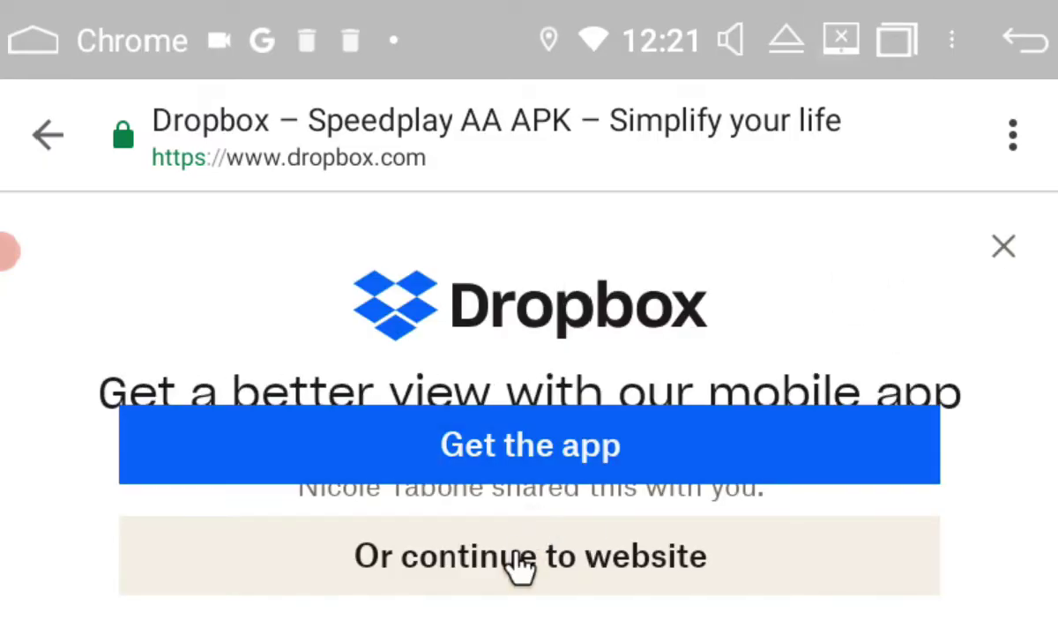
# Continue to the Dropbox website without the app and download the Speedplay AA APK folder.
pyautogui.click(514, 551)
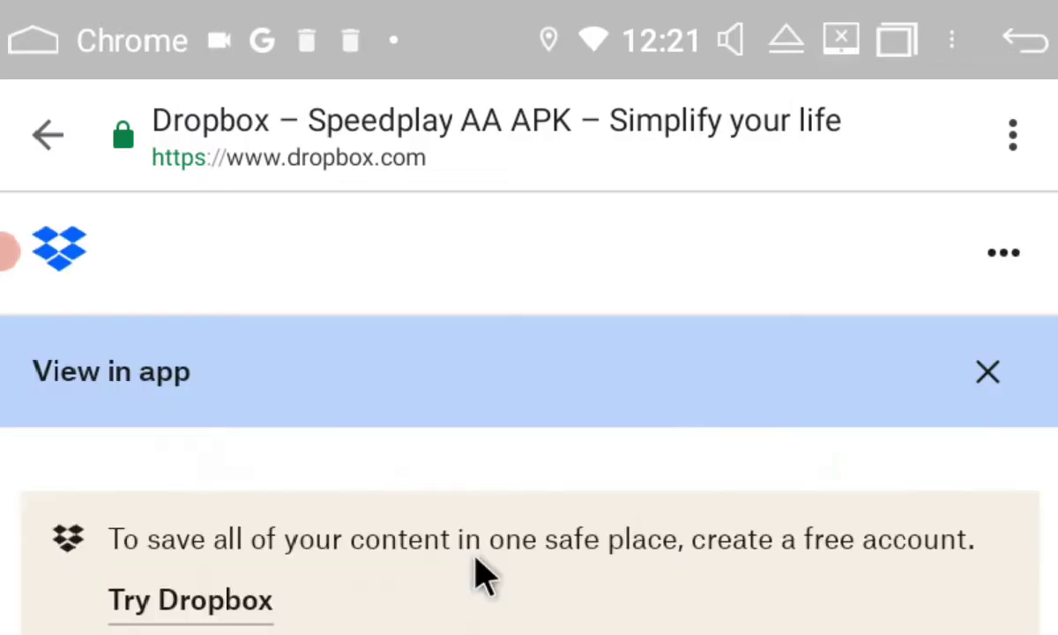
pyautogui.scroll(-1, 481, 431)
pyautogui.scroll(-1, 483, 433)
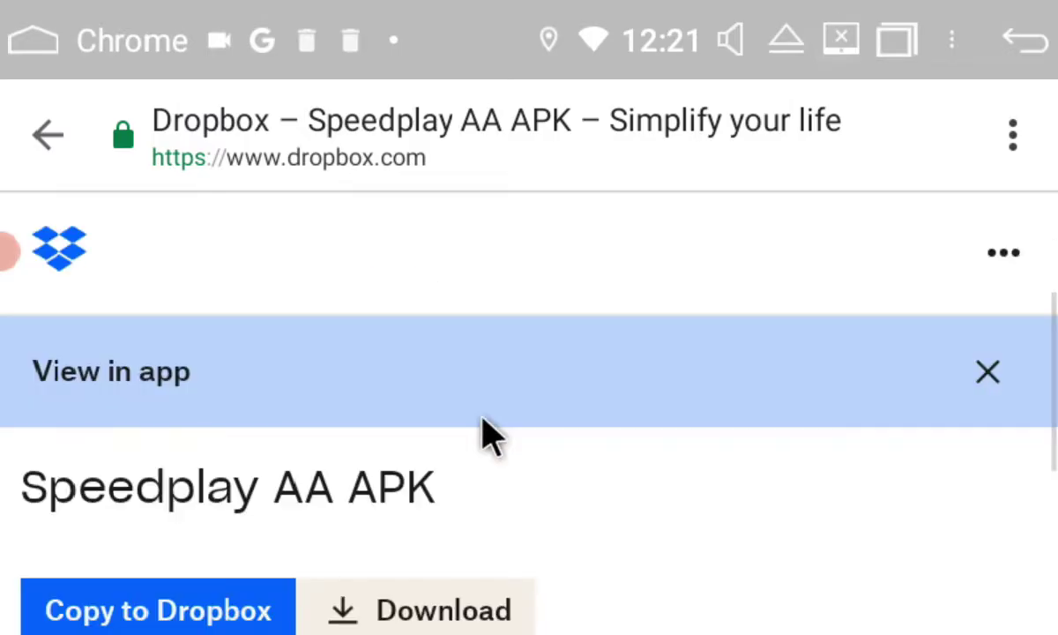
pyautogui.scroll(-1, 484, 491)
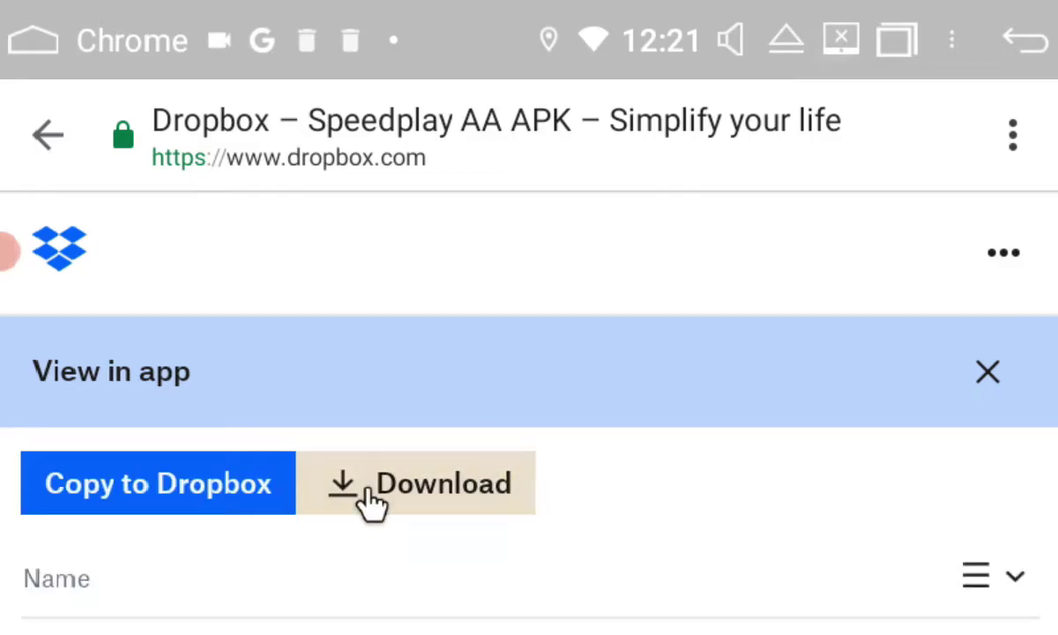
pyautogui.click(391, 495)
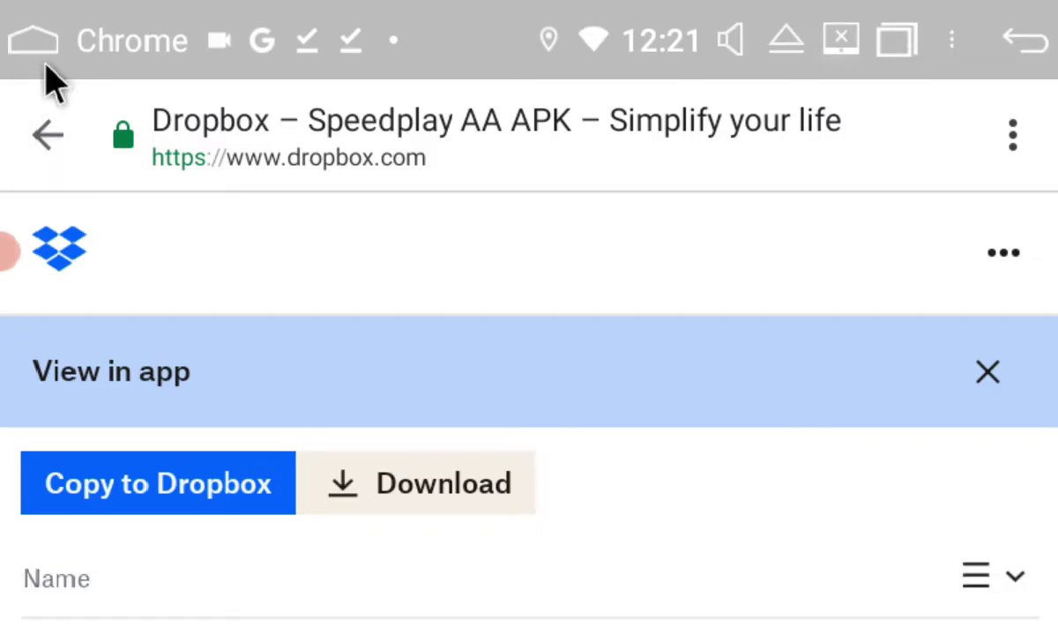
# Switch to the Files app and open the downloaded Speedplay AA APK.zip in the Downloads folder.
pyautogui.click(28, 40)
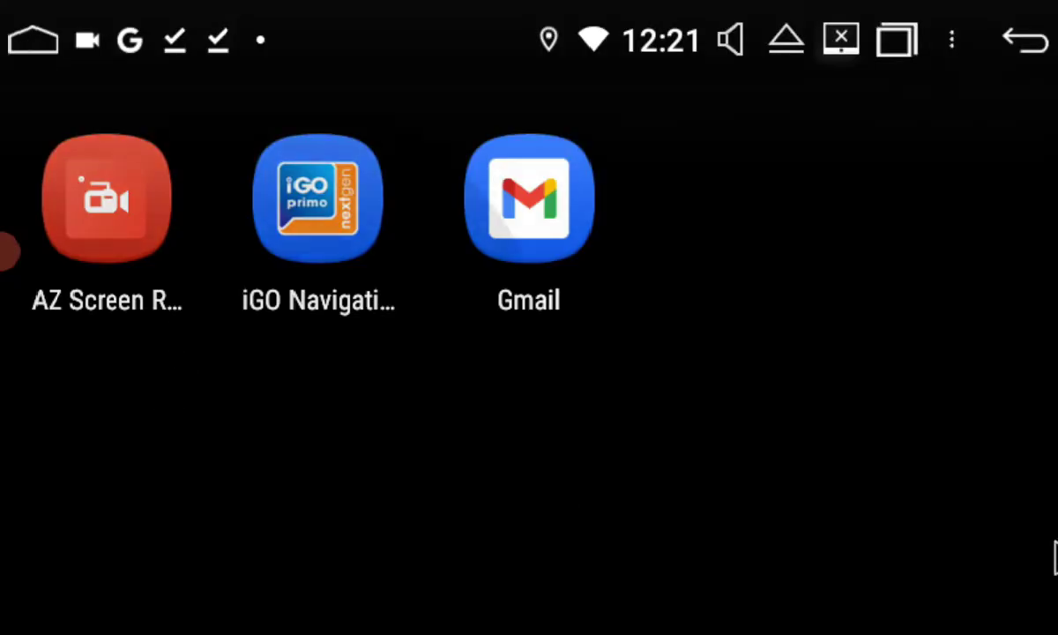
pyautogui.moveTo(1051, 555); pyautogui.dragTo(737, 566)
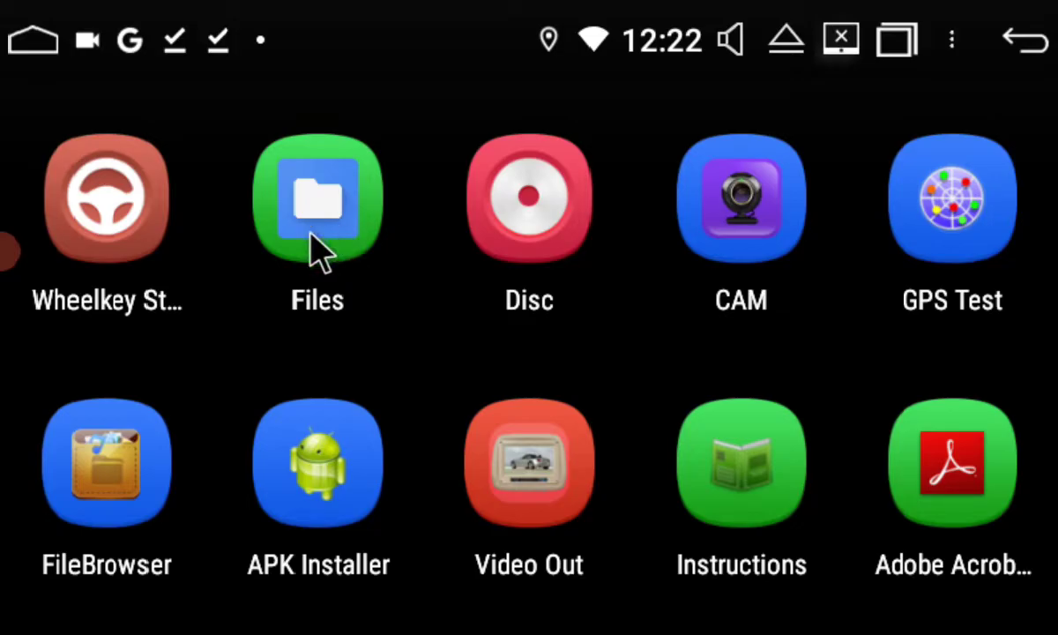
pyautogui.click(333, 208)
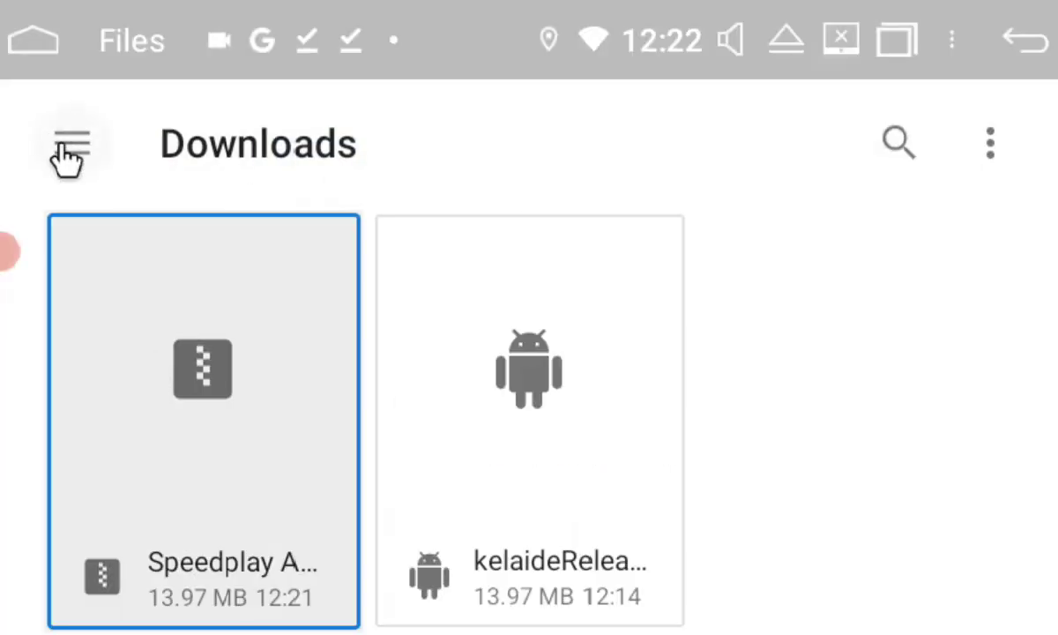
pyautogui.click(69, 157)
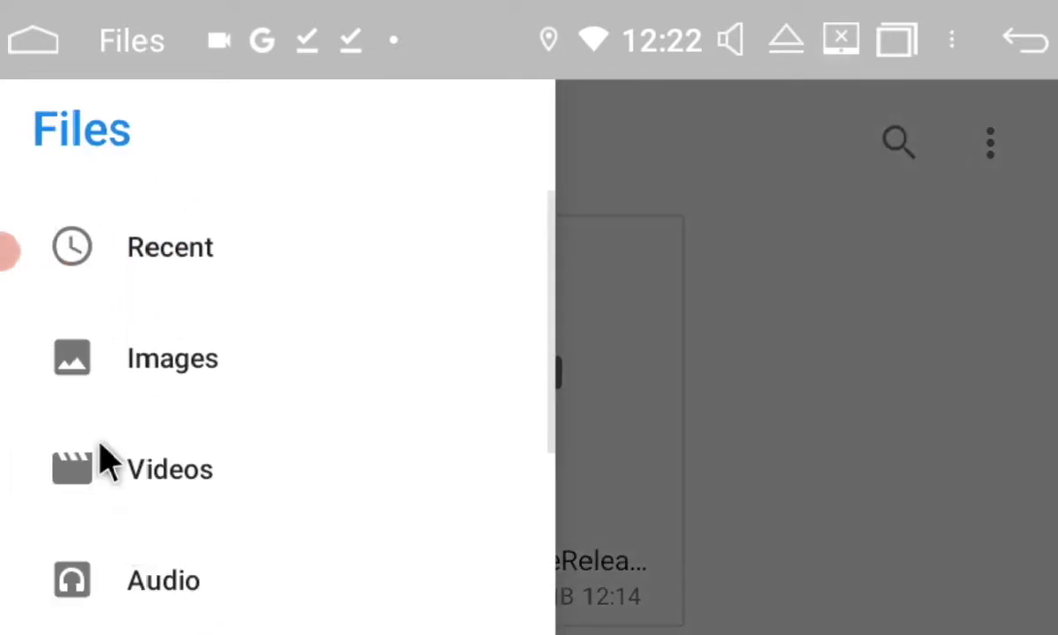
pyautogui.scroll(-2, 98, 445)
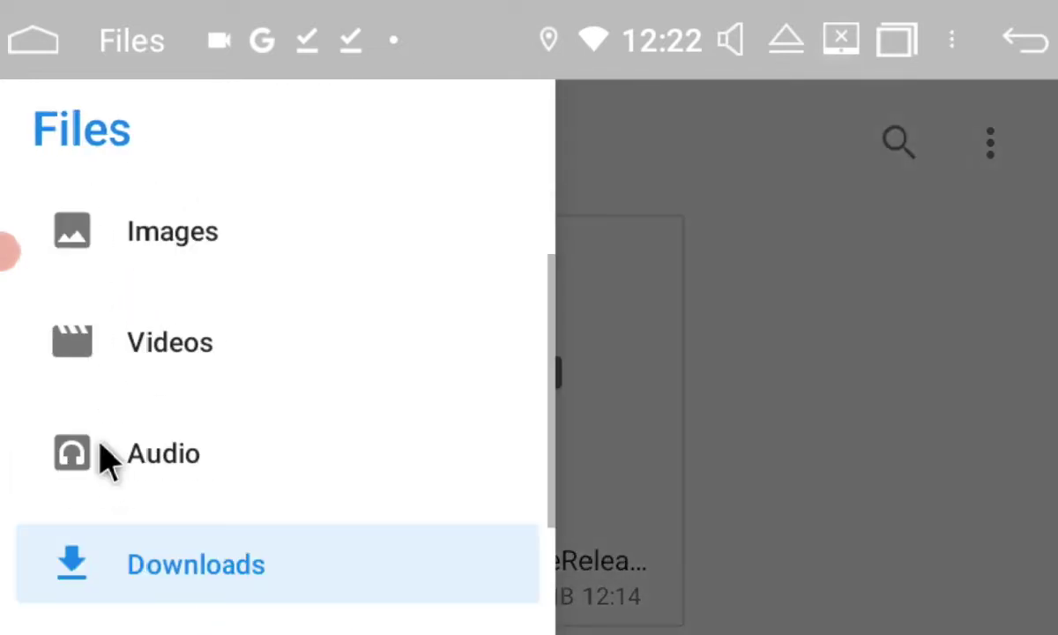
pyautogui.click(141, 575)
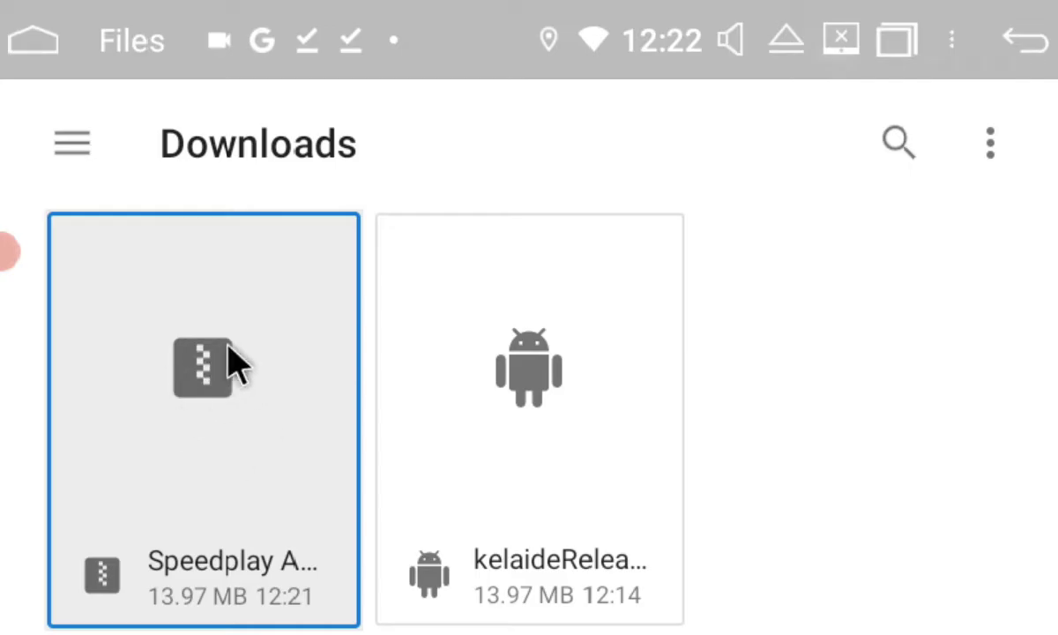
pyautogui.click(311, 430)
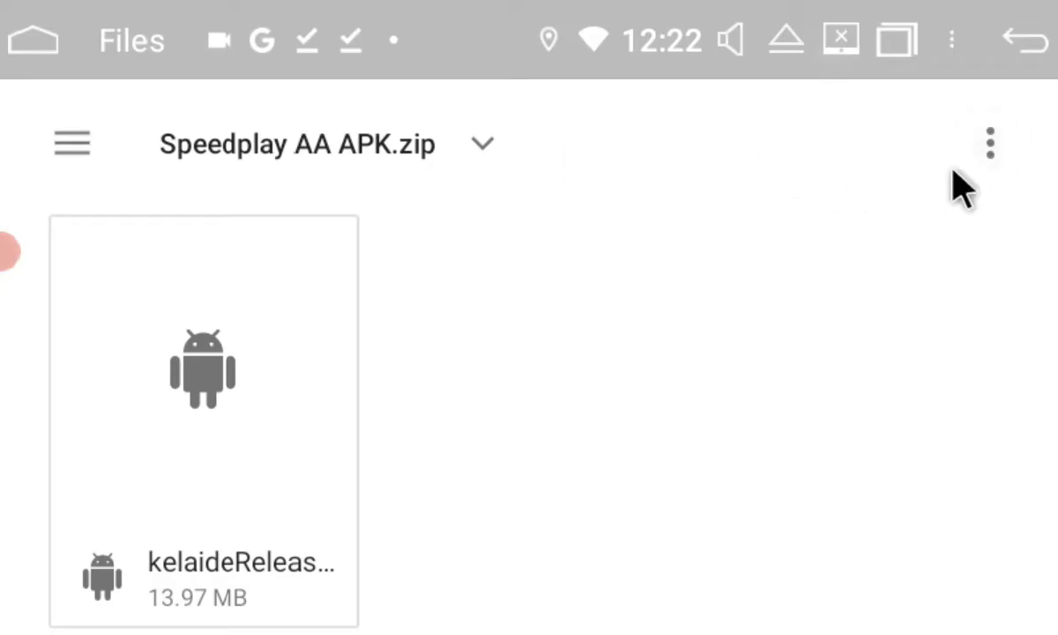
# Select all contents of Speedplay AA APK.zip and extract them to the Downloads folder.
pyautogui.click(998, 155)
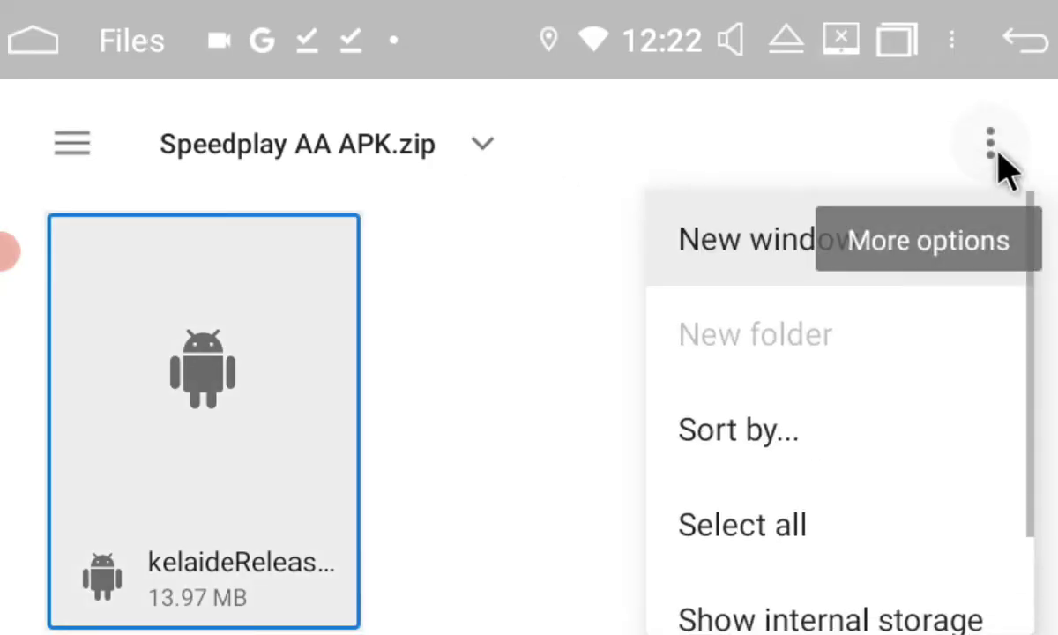
pyautogui.click(710, 508)
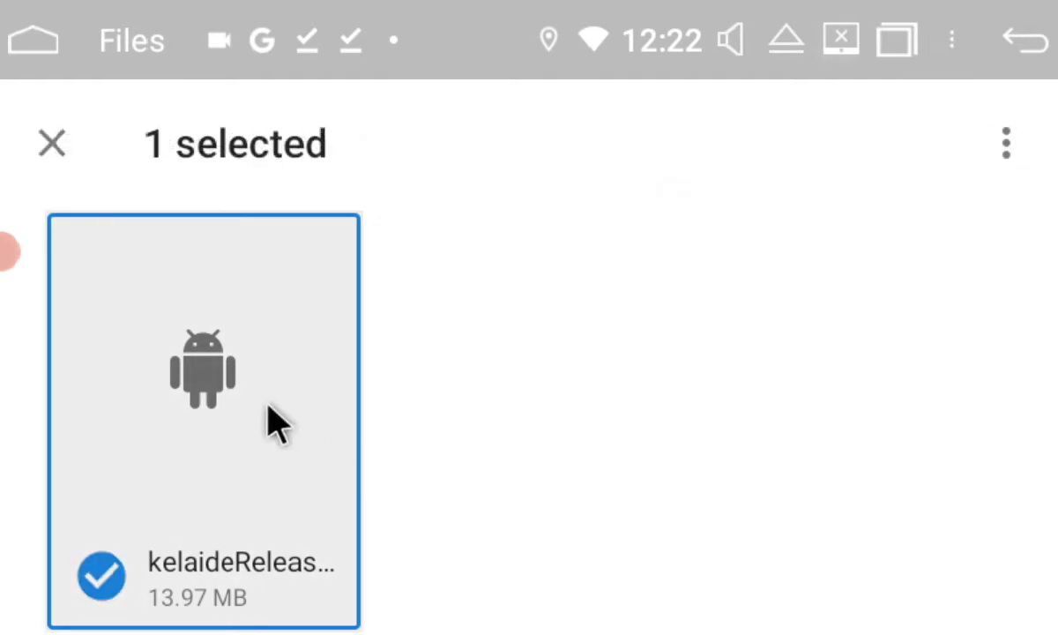
pyautogui.click(1006, 152)
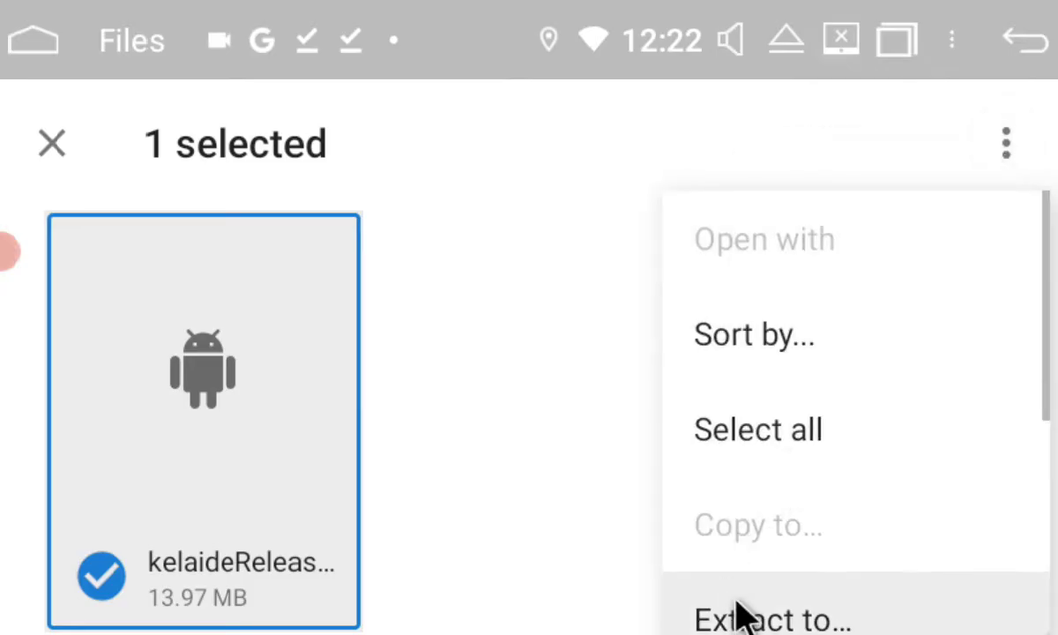
pyautogui.click(739, 614)
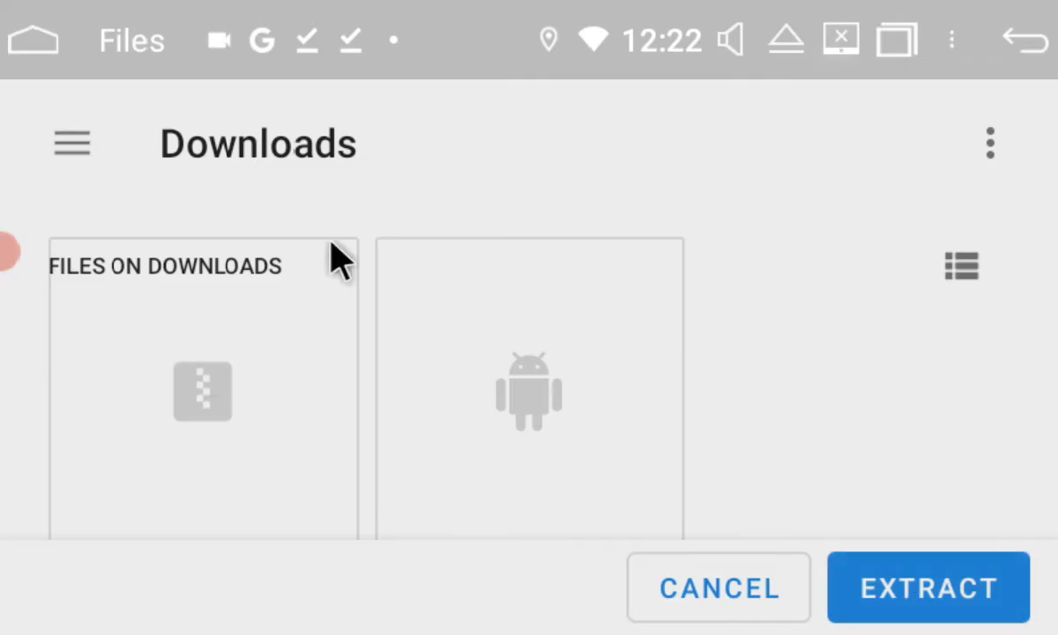
pyautogui.click(907, 585)
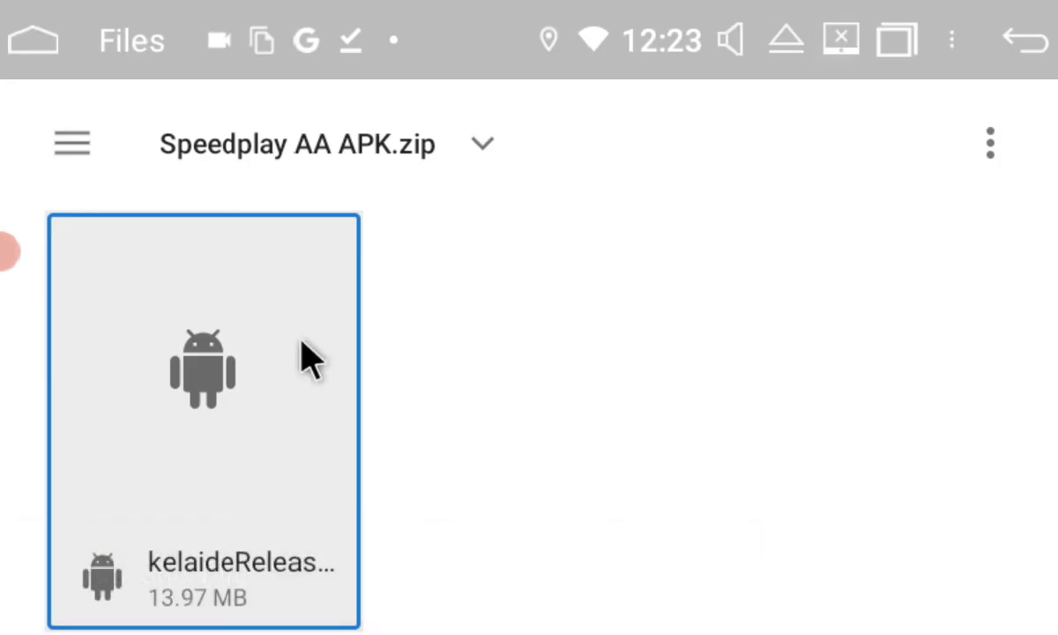
# Return to the Downloads folder and check the extracted APK beside the zip and the older APK from 12:14.
pyautogui.click(71, 152)
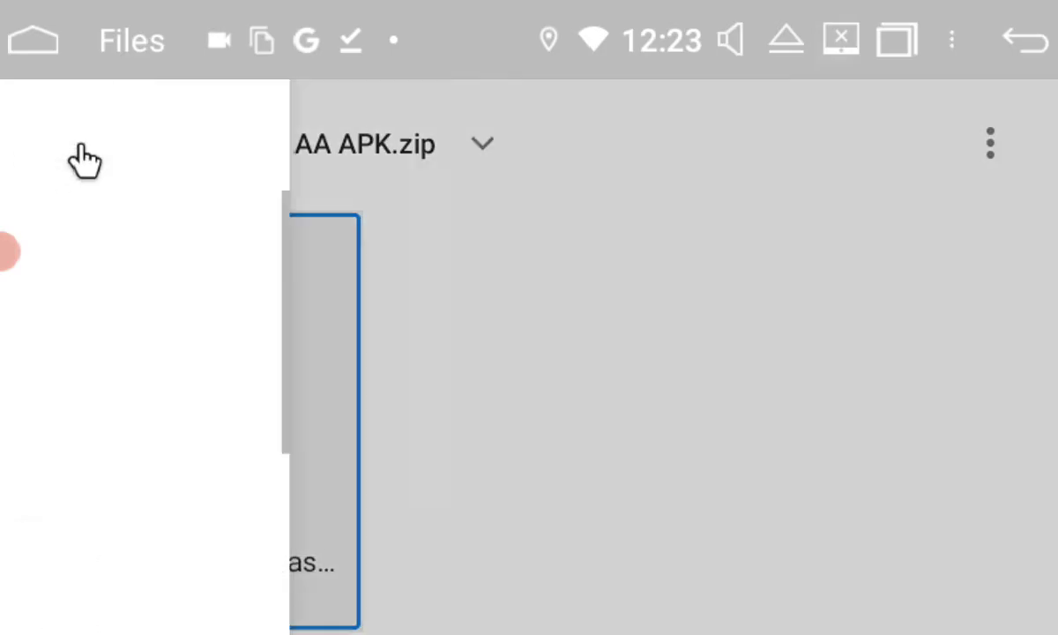
pyautogui.scroll(-3, 203, 484)
pyautogui.click(196, 399)
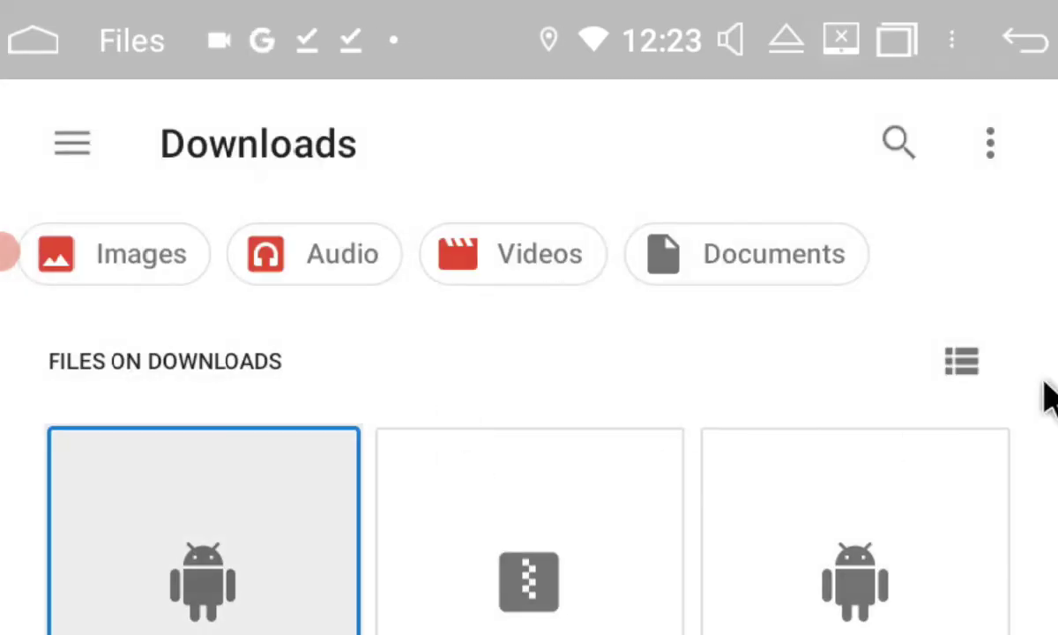
pyautogui.scroll(-3, 939, 394)
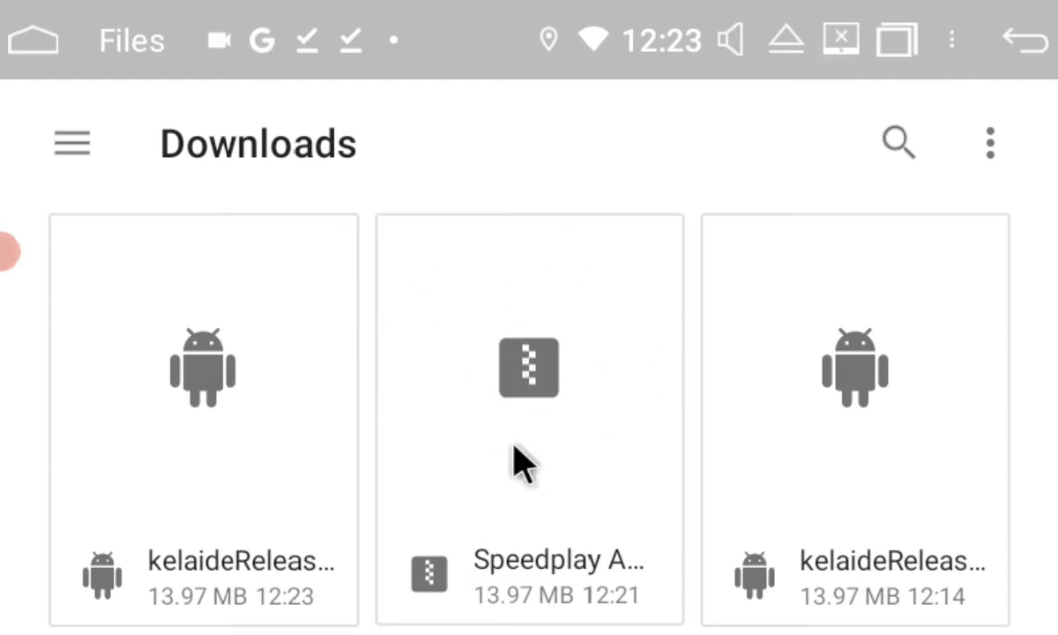
pyautogui.press('Tab')
pyautogui.click(885, 388)
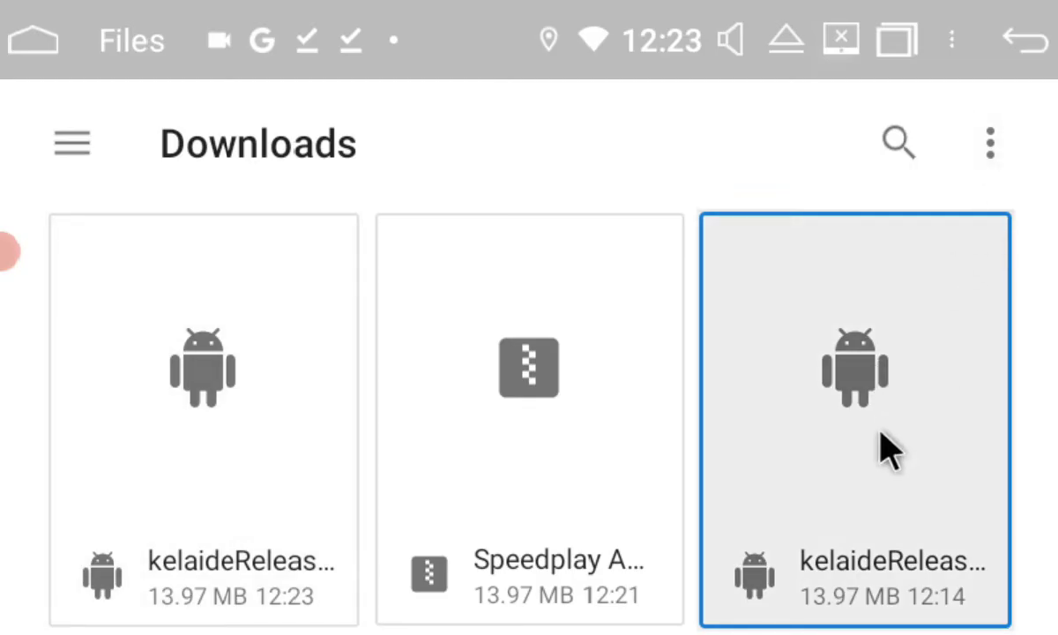
# Switch to the FileBrowser app and view the FLASH storage, then the GPS card.
pyautogui.click(35, 55)
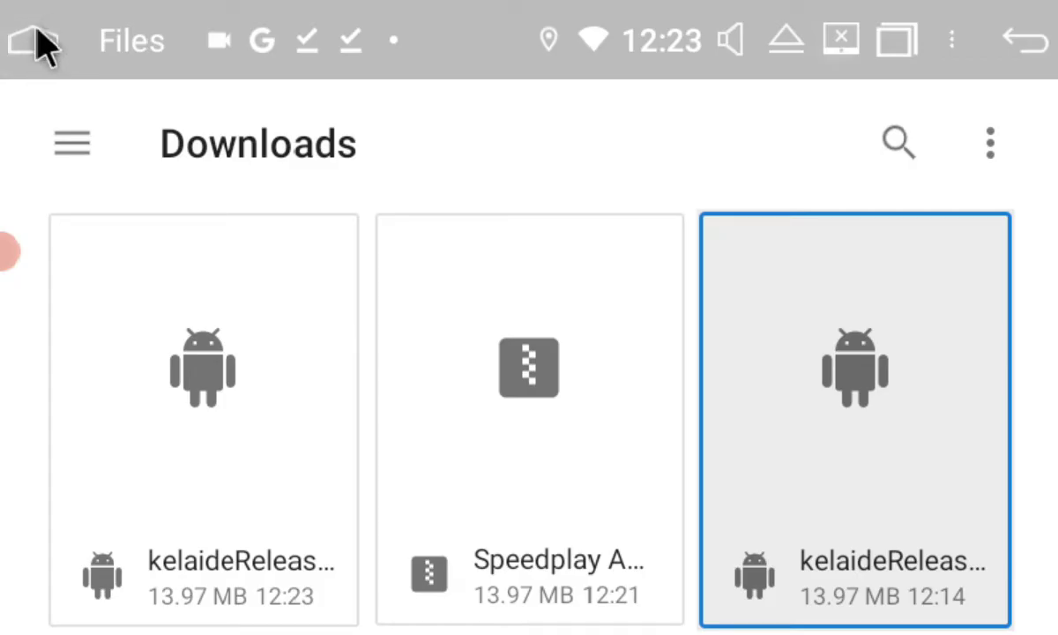
pyautogui.click(40, 43)
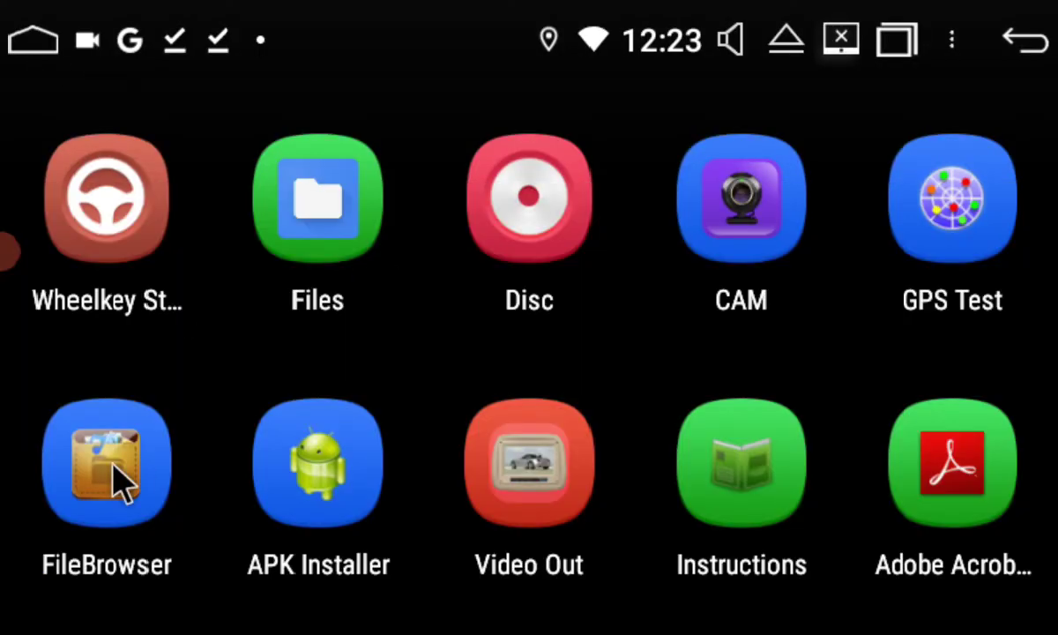
pyautogui.click(113, 462)
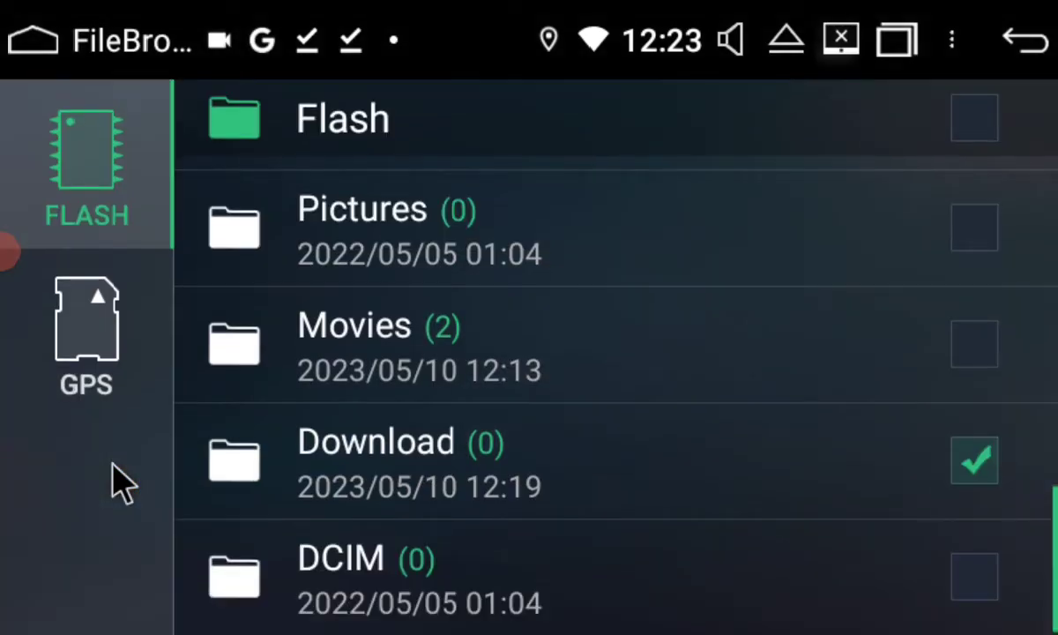
pyautogui.click(122, 184)
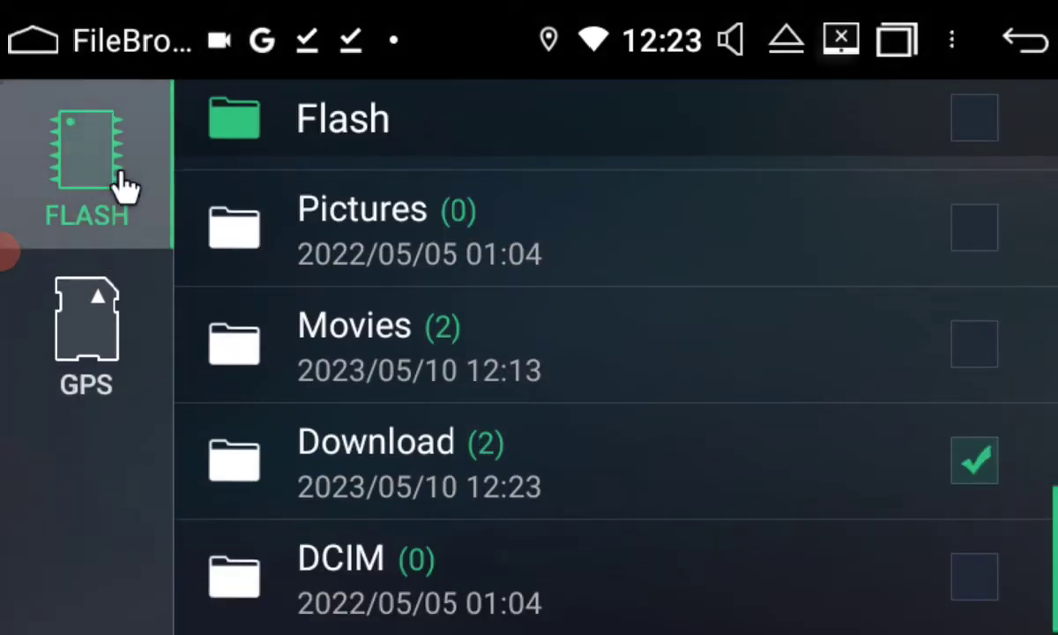
pyautogui.click(81, 350)
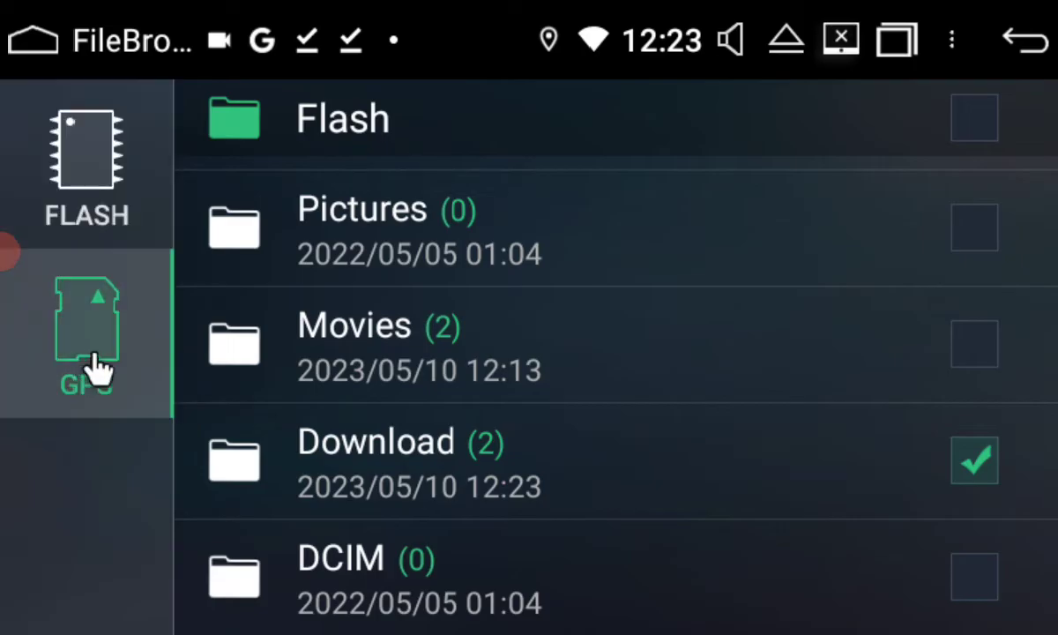
# Start installing the kelaideRelease_sd_2.0.26 APK from the FLASH Download folder and allow FileBrowser to install unknown apps.
pyautogui.click(106, 183)
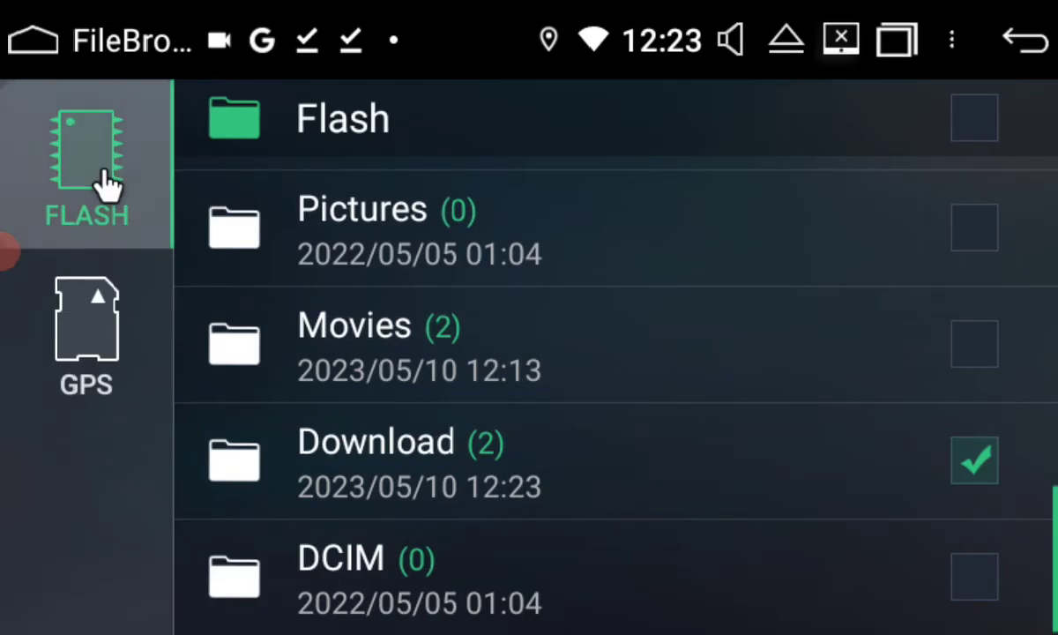
pyautogui.click(432, 476)
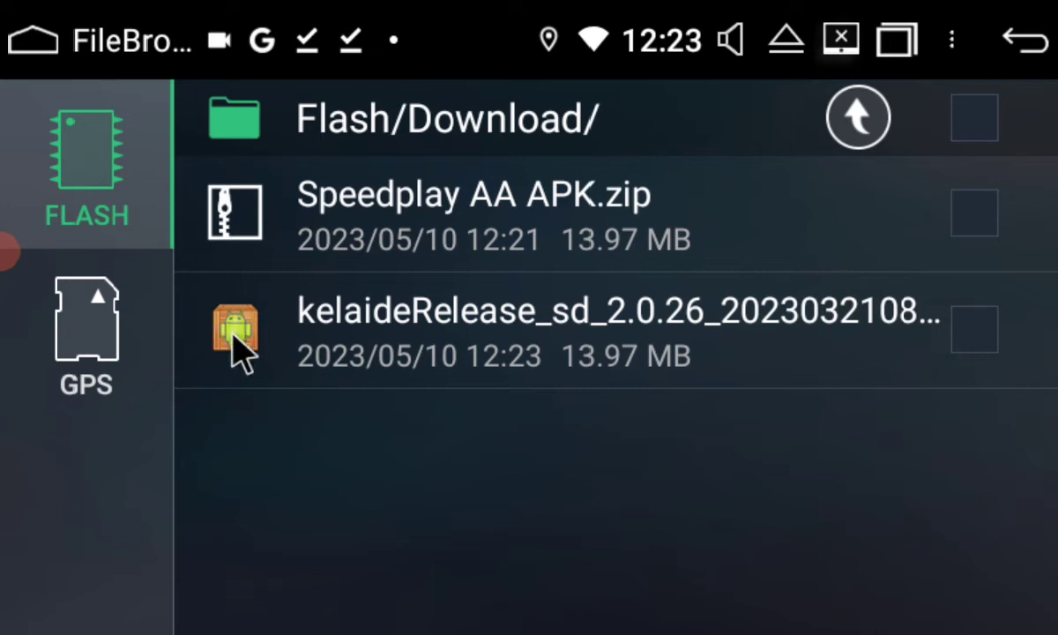
pyautogui.click(362, 360)
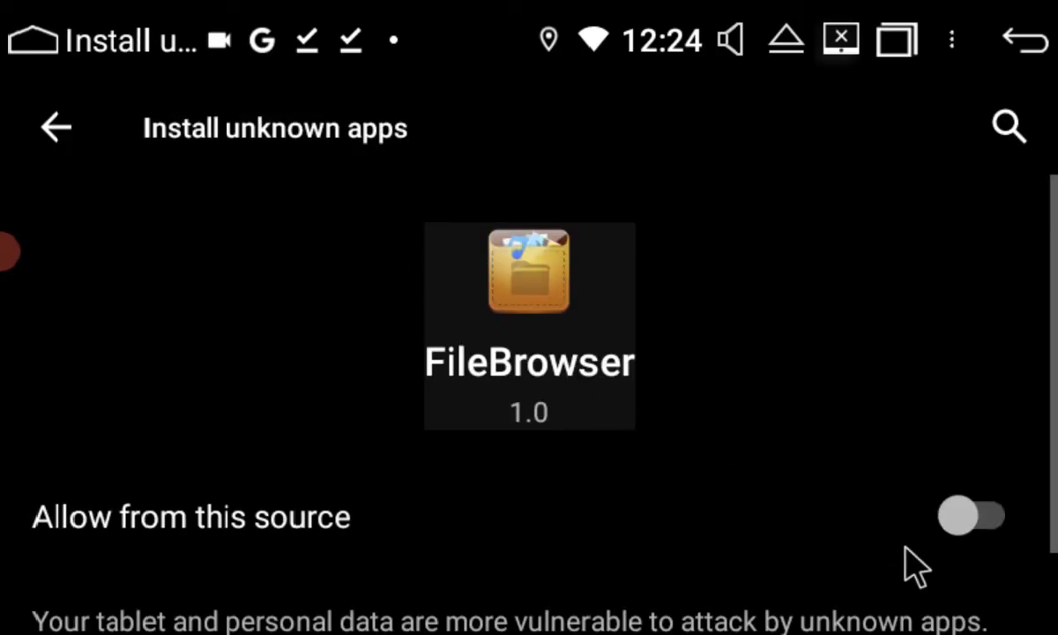
pyautogui.click(970, 529)
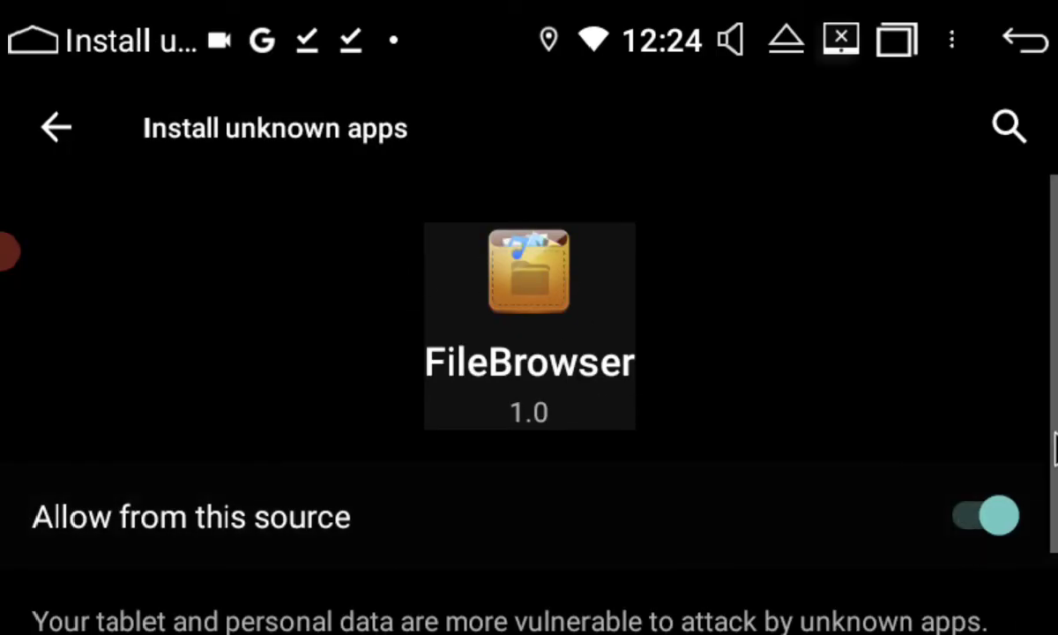
pyautogui.click(1028, 50)
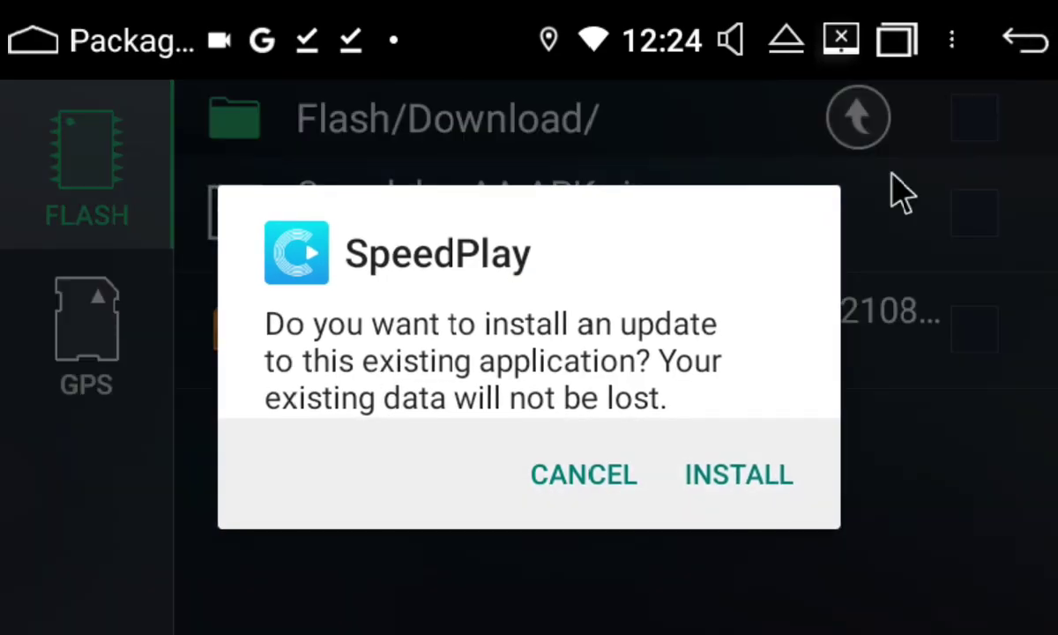
# Install the SpeedPlay update over the existing application and open the app.
pyautogui.click(739, 483)
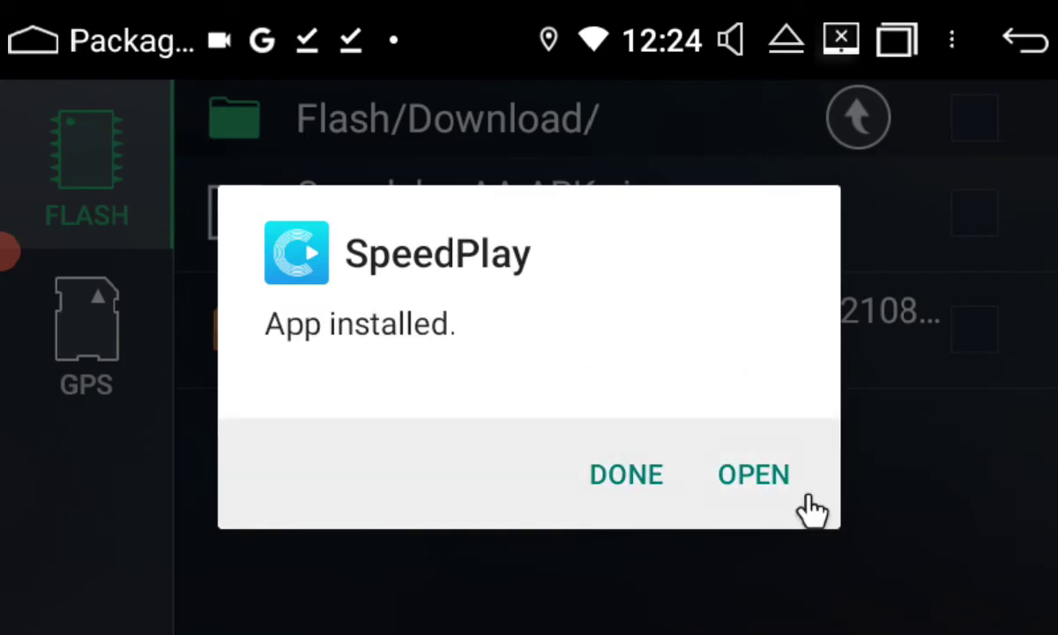
pyautogui.click(752, 487)
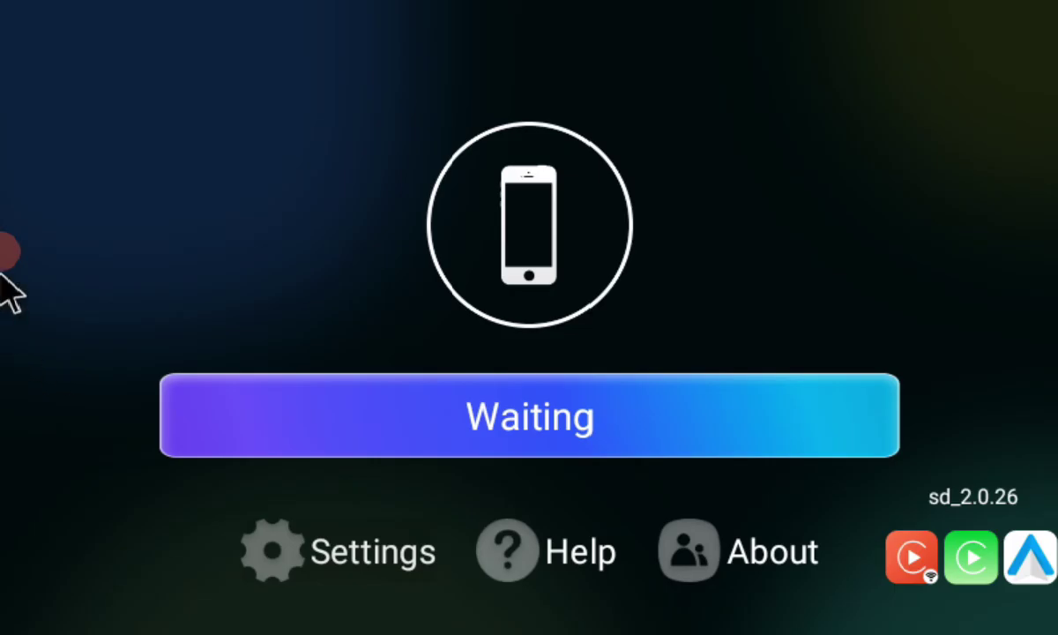
# Leave SpeedPlay, revisit the Flash/Download folder in FileBrowser and return to the app list.
pyautogui.rightClick(278, 247)
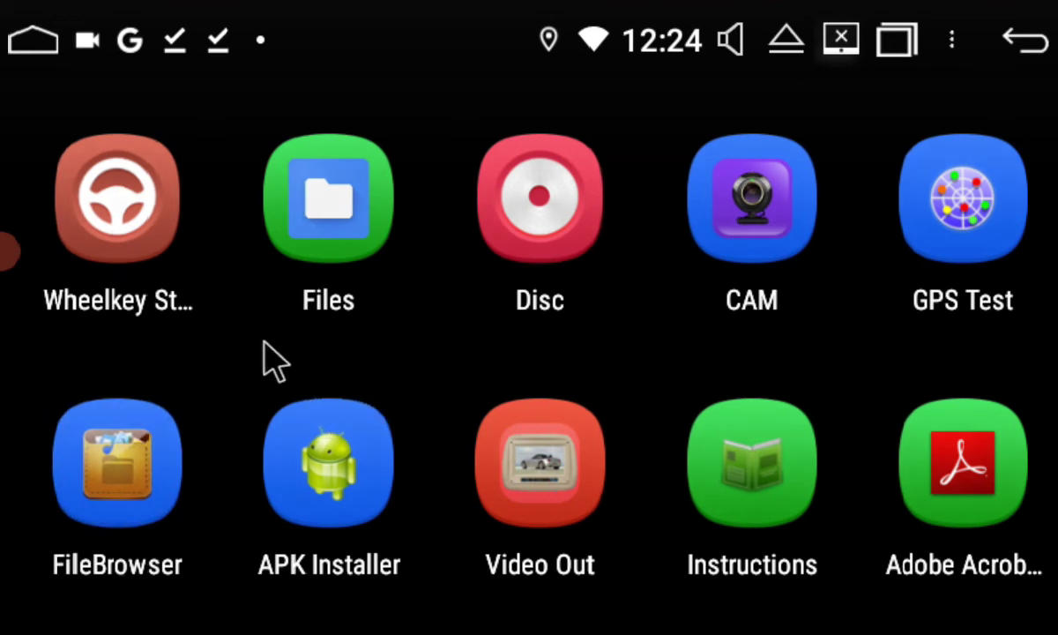
pyautogui.click(107, 481)
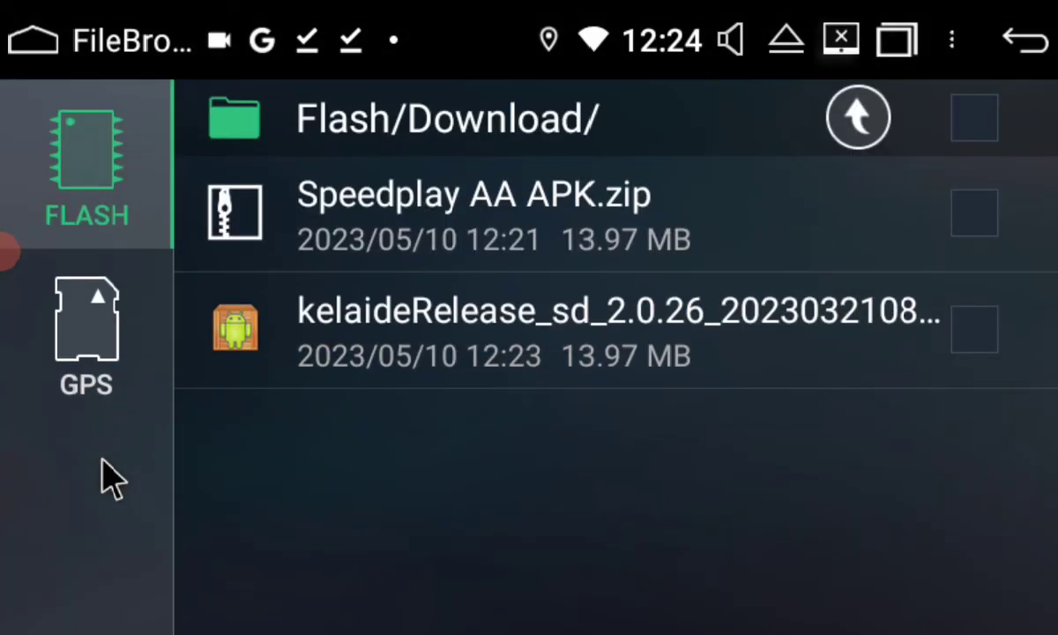
pyautogui.click(43, 39)
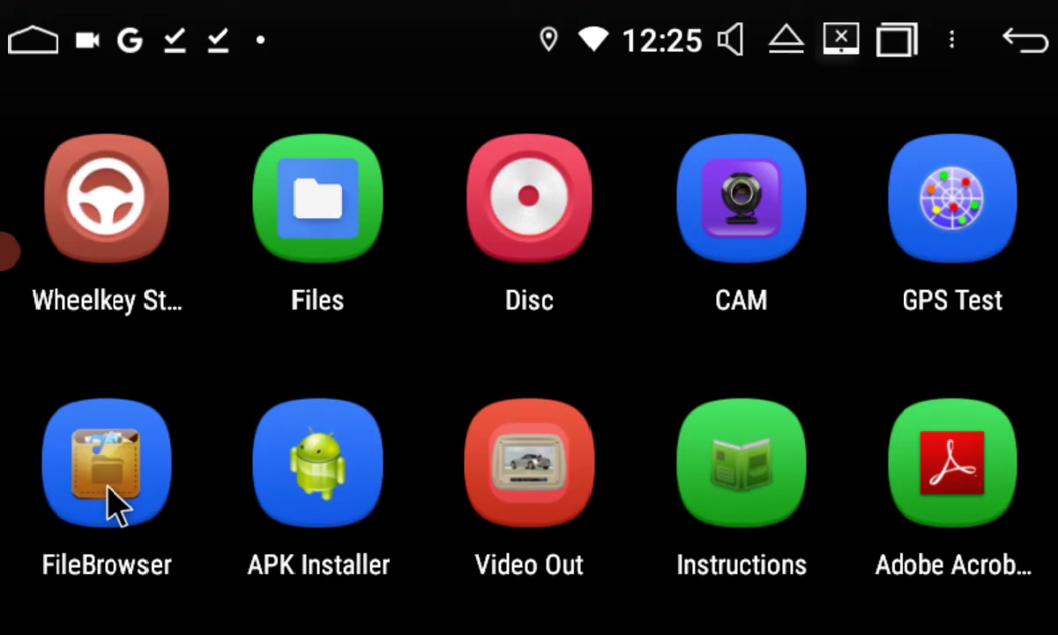
# Switch to APK Installer to install the kelaideRelease_sd_2.0.26 APK from the GPS card, and open SpeedPlay.
pyautogui.click(319, 500)
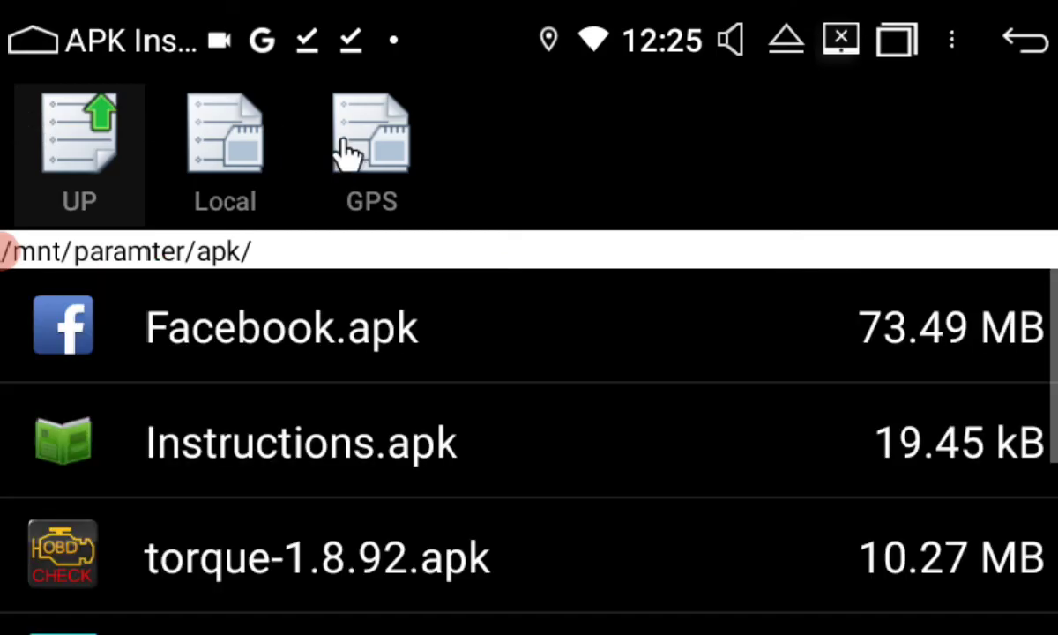
pyautogui.click(386, 151)
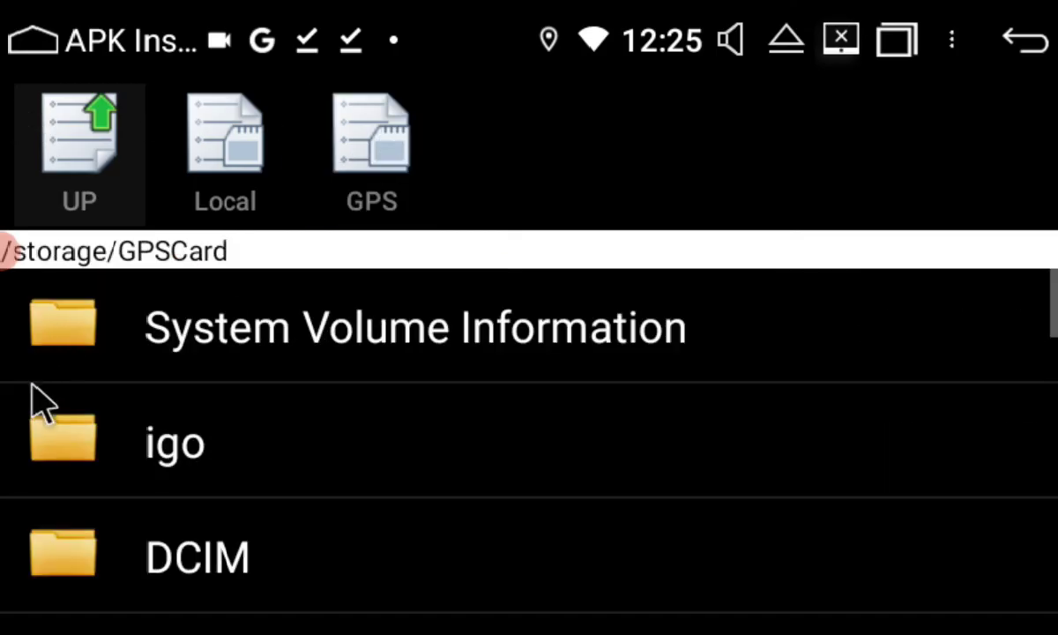
pyautogui.scroll(-5, 176, 468)
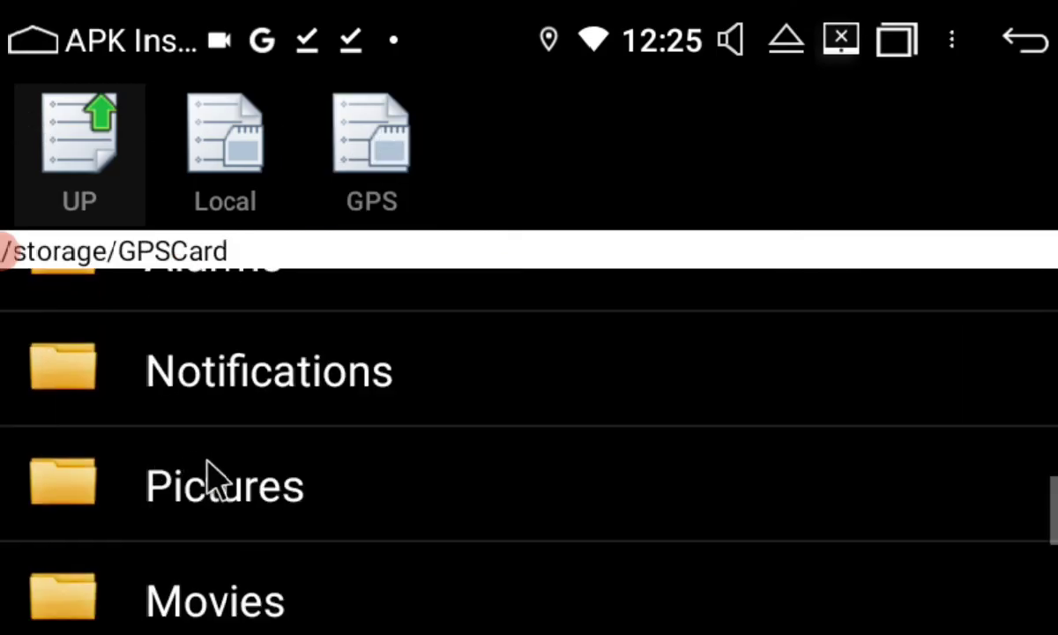
pyautogui.scroll(-5, 264, 503)
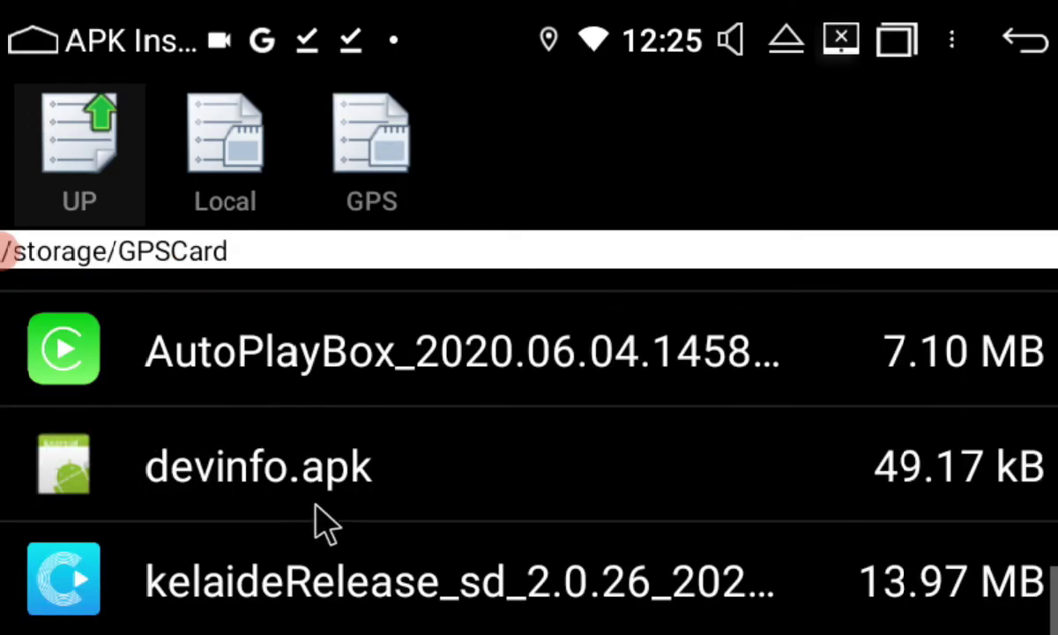
pyautogui.click(313, 581)
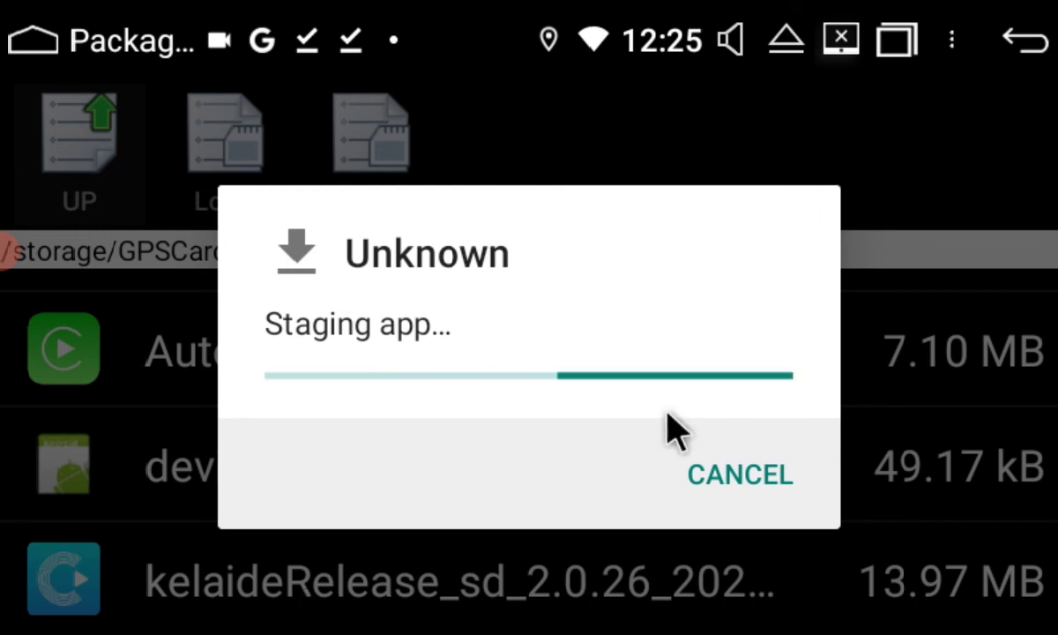
pyautogui.click(704, 474)
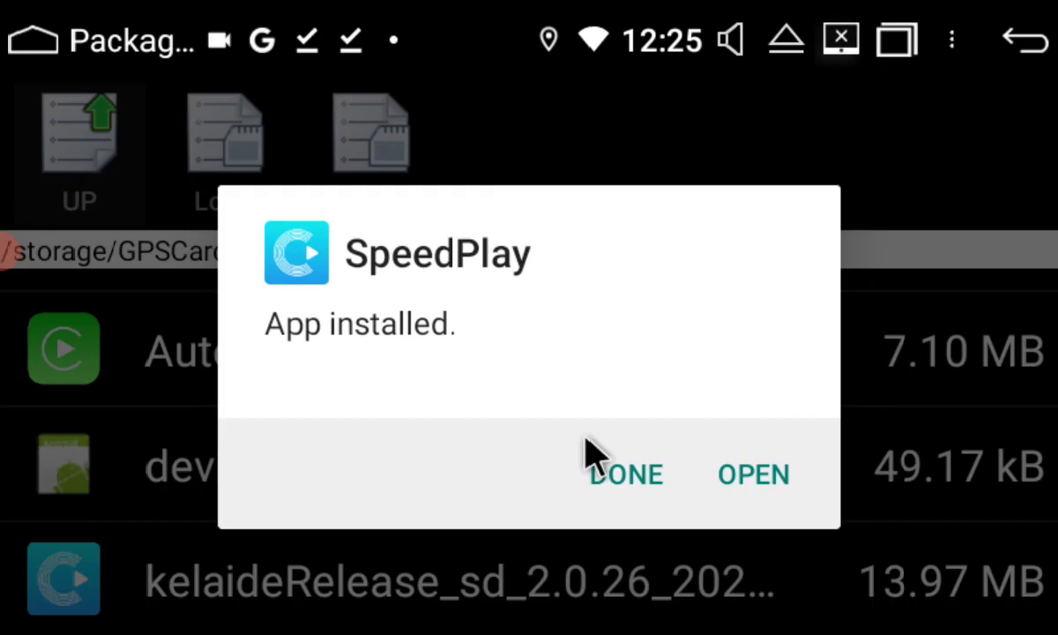
pyautogui.click(747, 482)
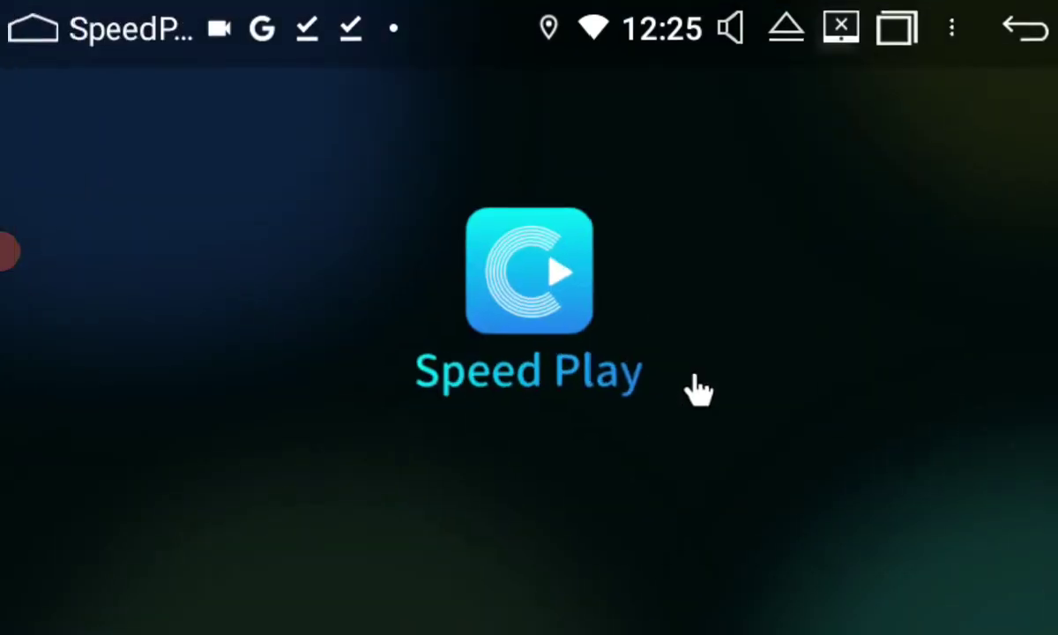